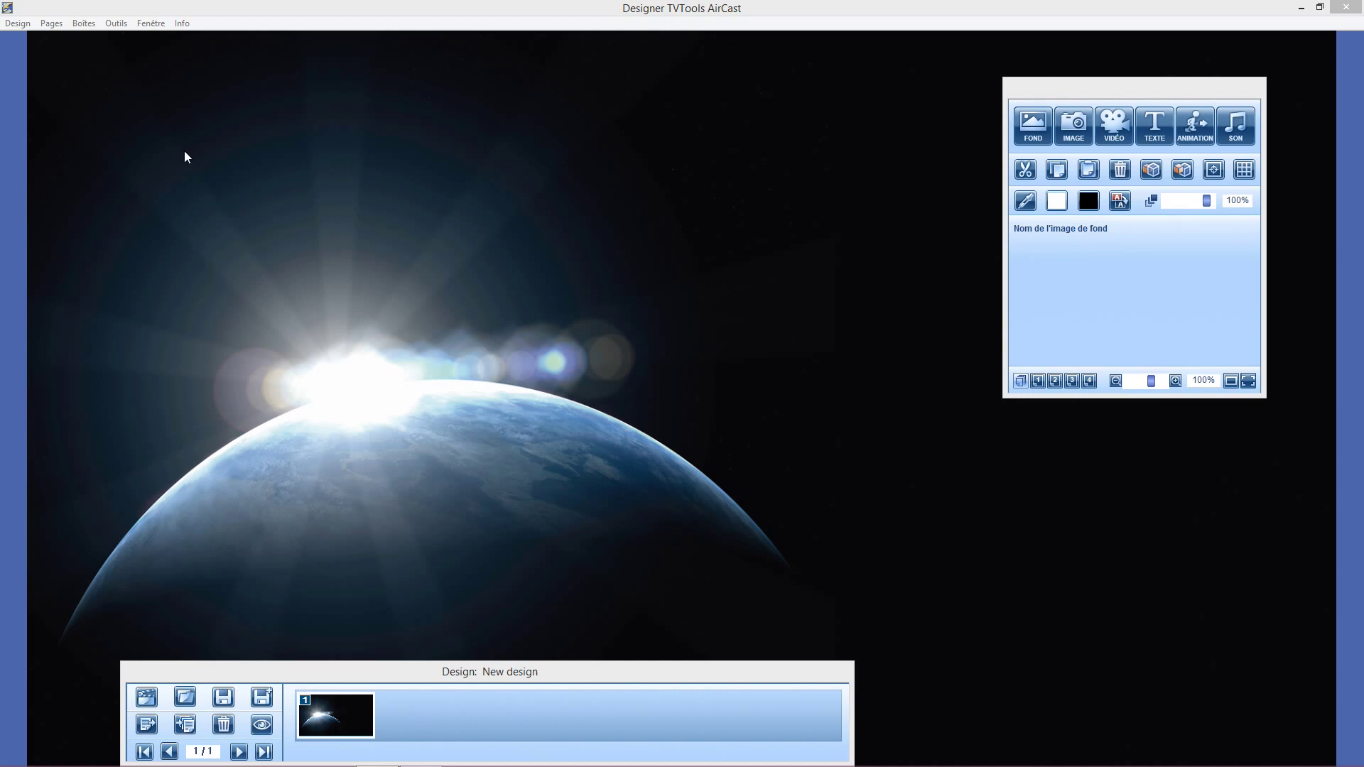
# Open the Insertion Texte window with the list of automatic variables.
pyautogui.click(149, 24)
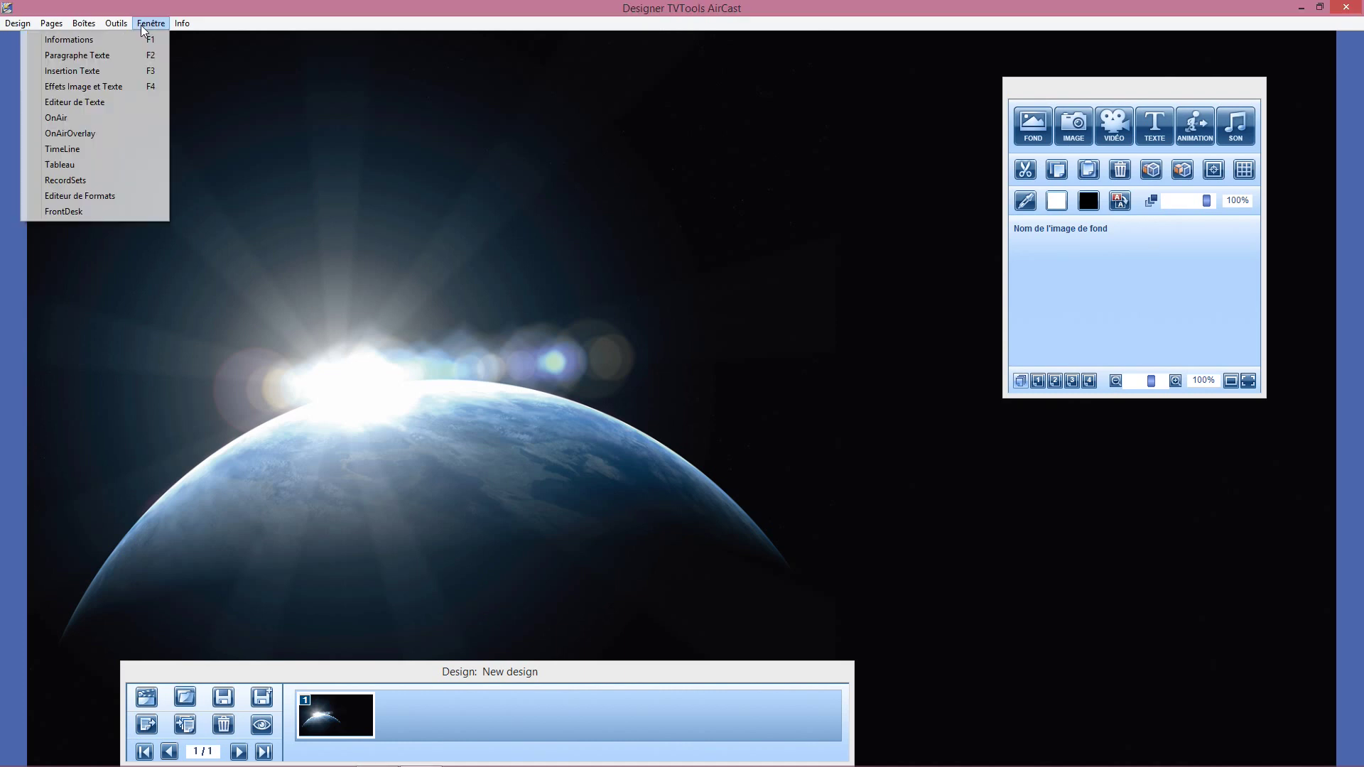
pyautogui.click(122, 73)
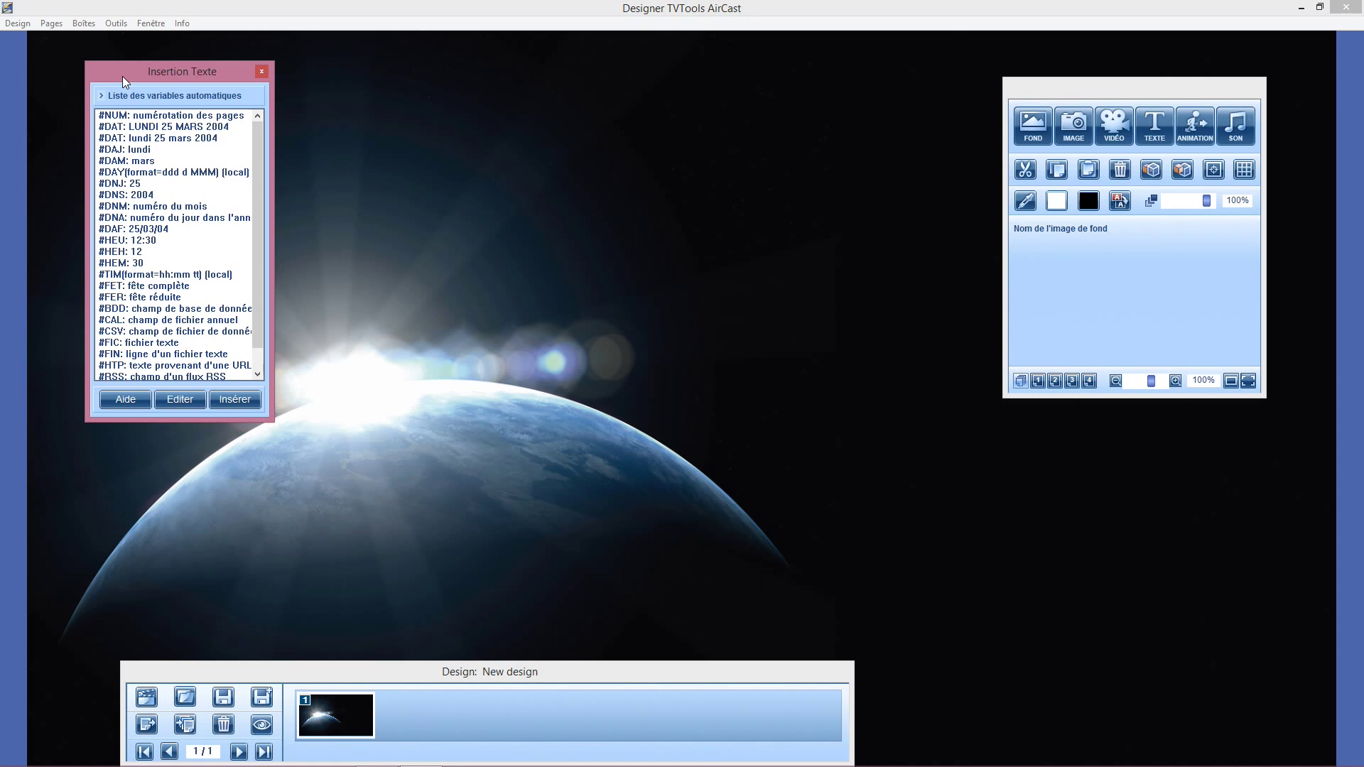
pyautogui.click(456, 306)
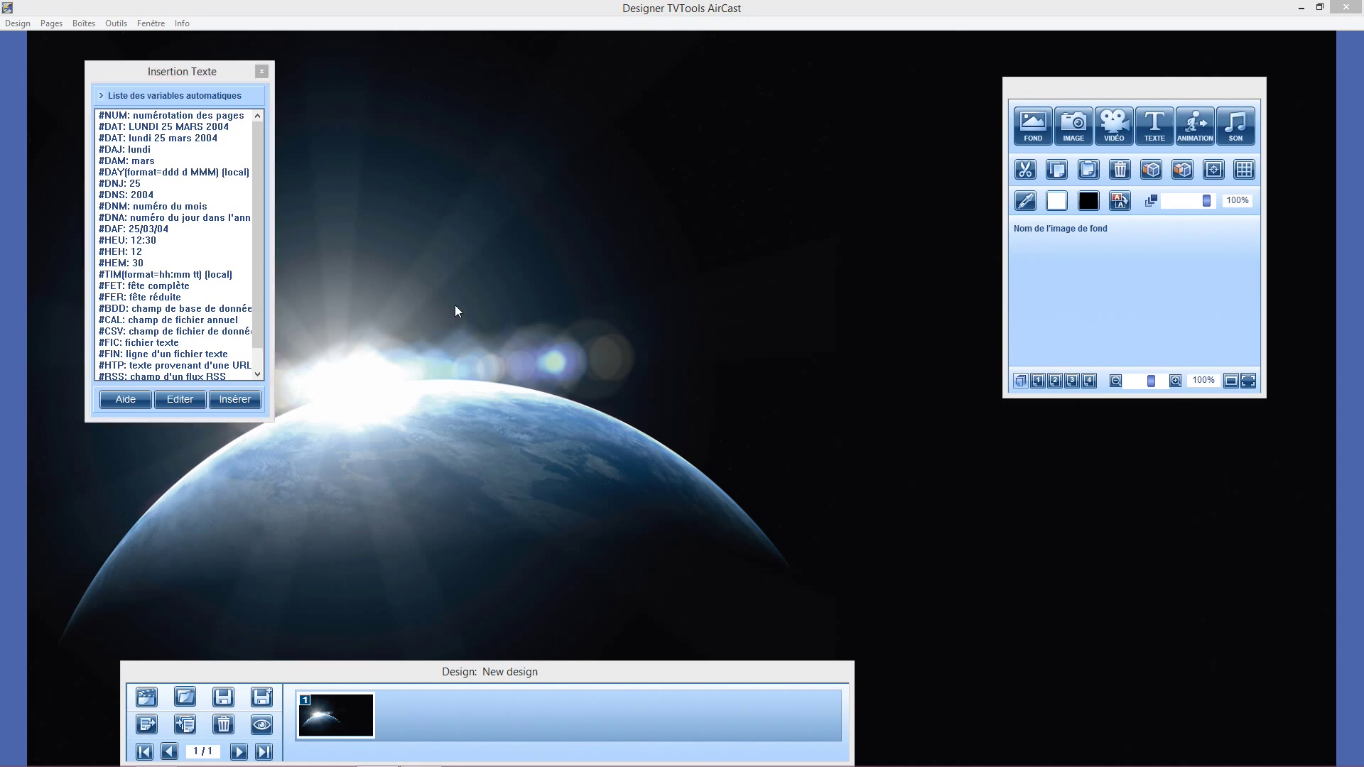
# Examine the page-numbering and date variables one by one, from #NUM through #DAT, #DAJ, #DAM, #DAY and #DNJ to #DAF.
pyautogui.click(169, 117)
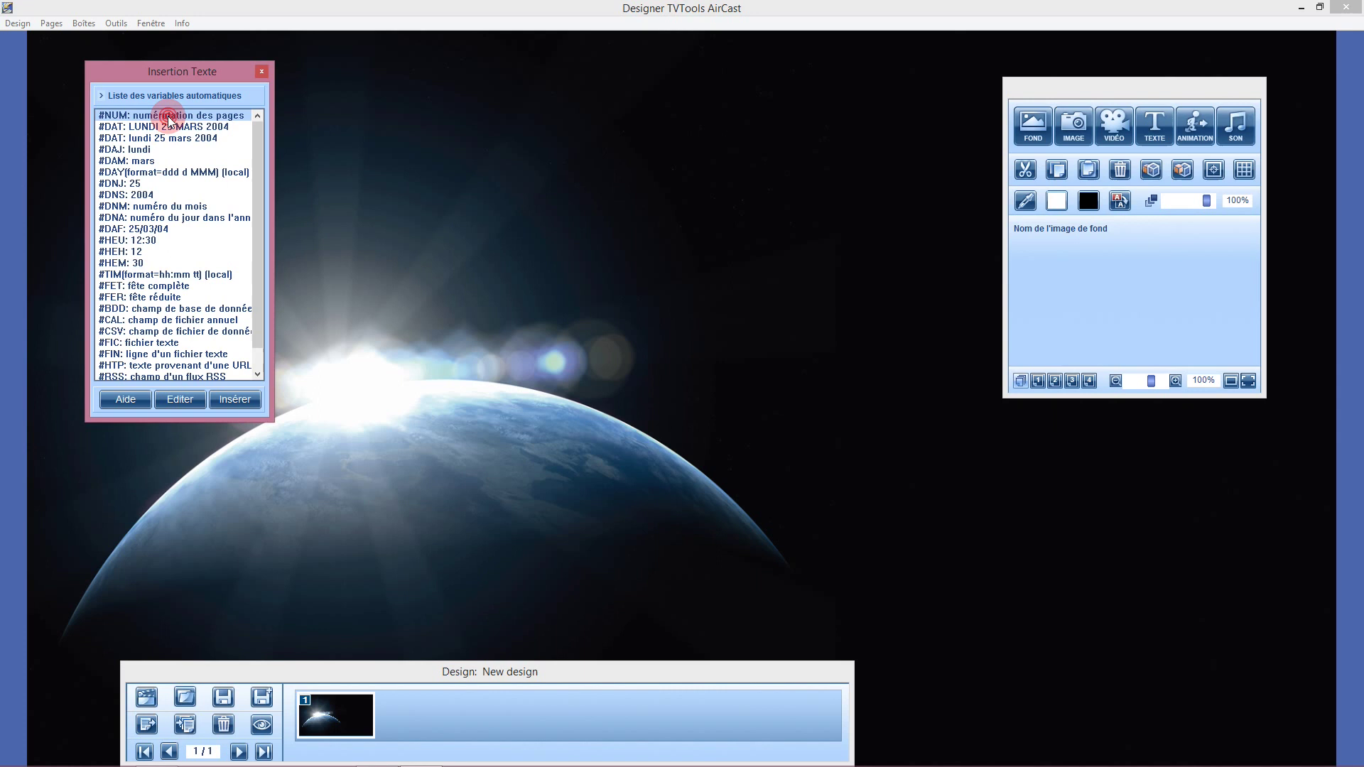
pyautogui.click(170, 127)
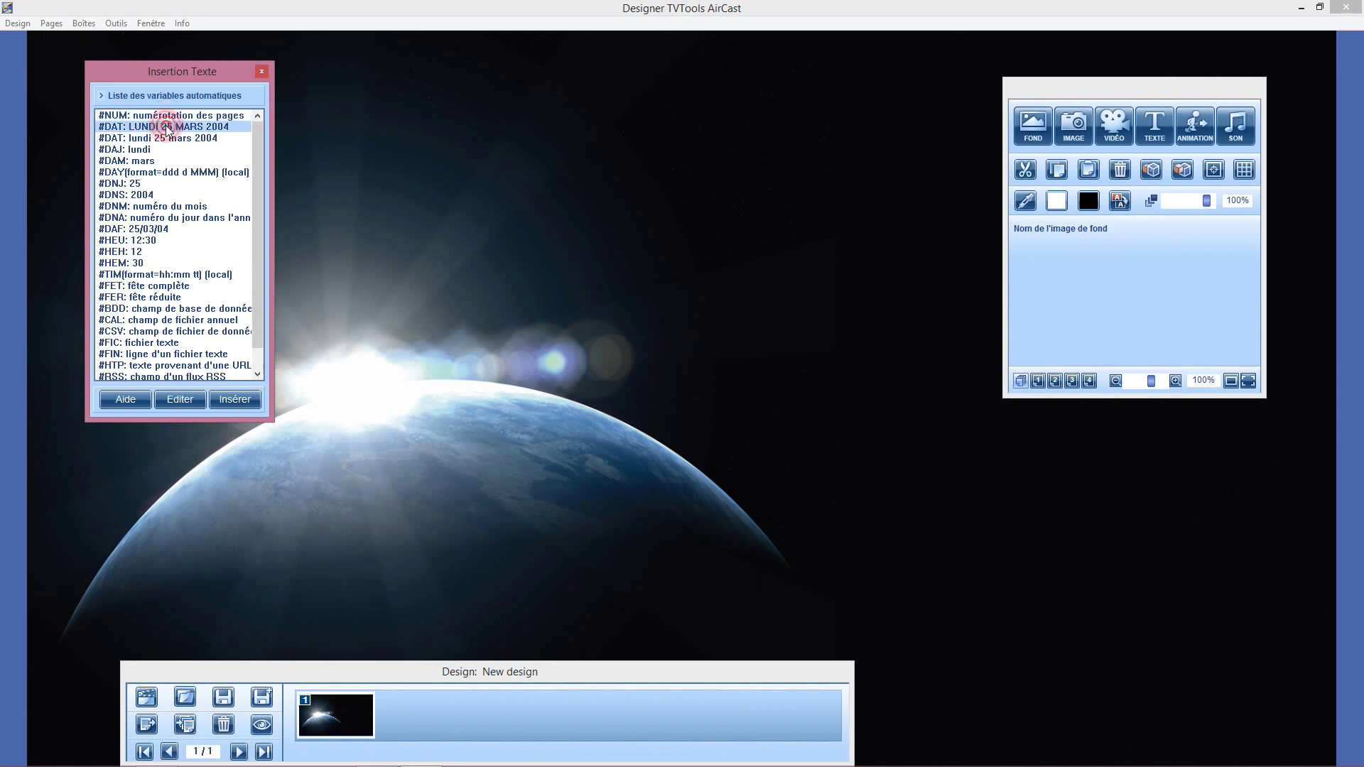
pyautogui.click(193, 138)
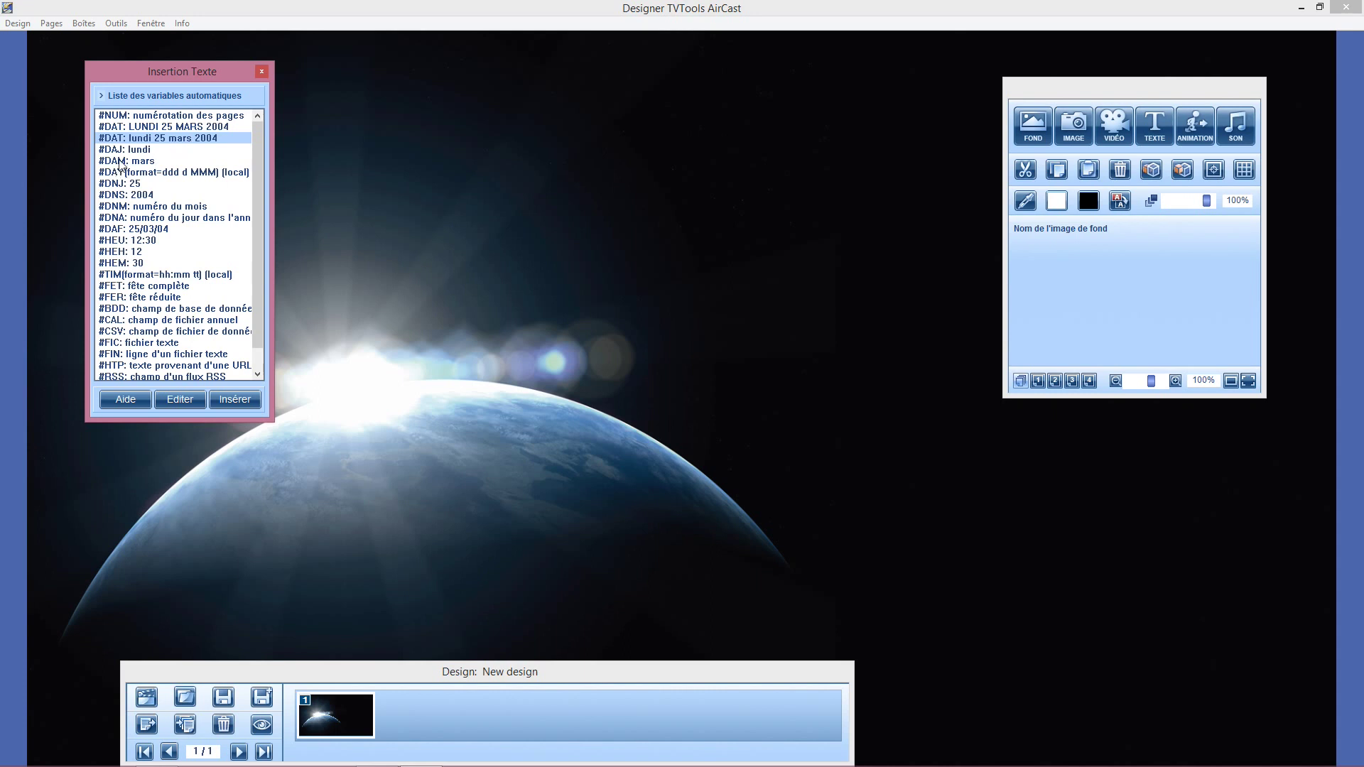
pyautogui.click(146, 150)
pyautogui.click(145, 161)
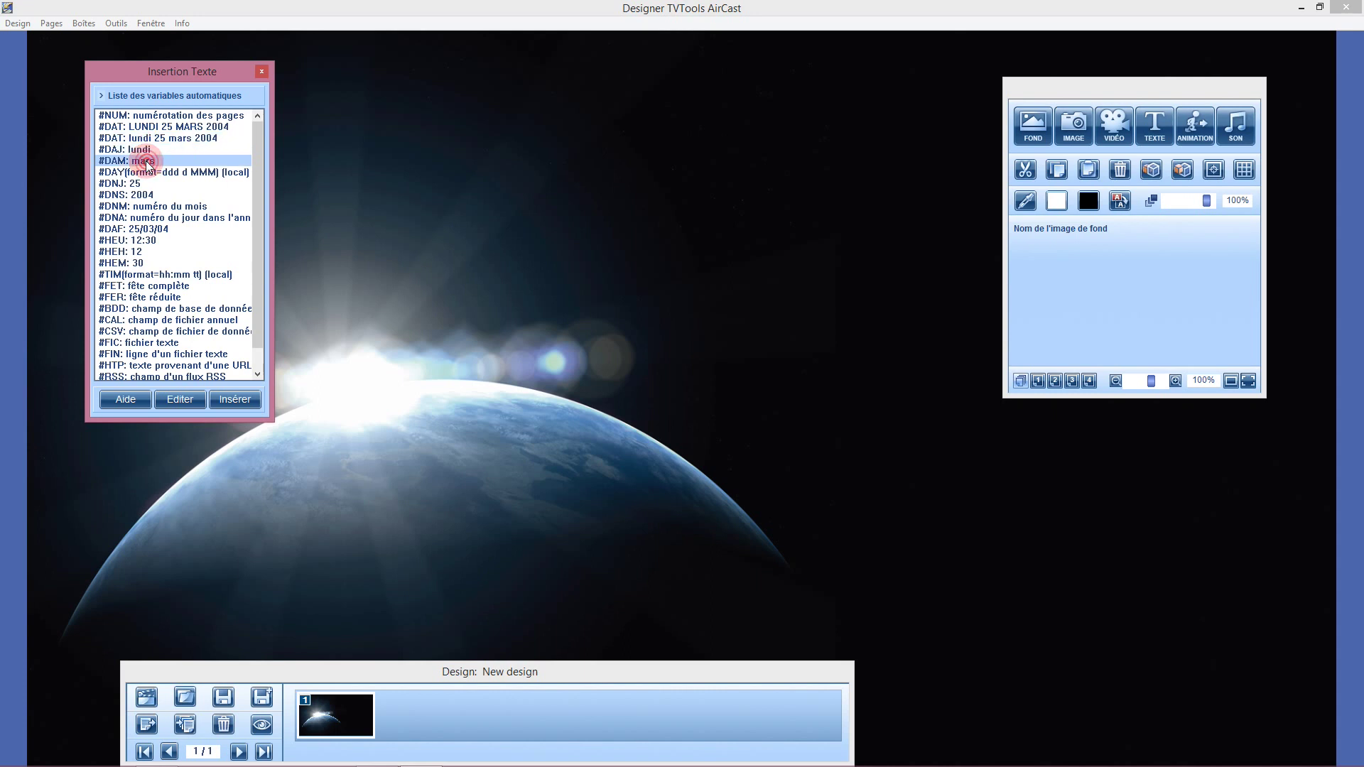
pyautogui.click(152, 173)
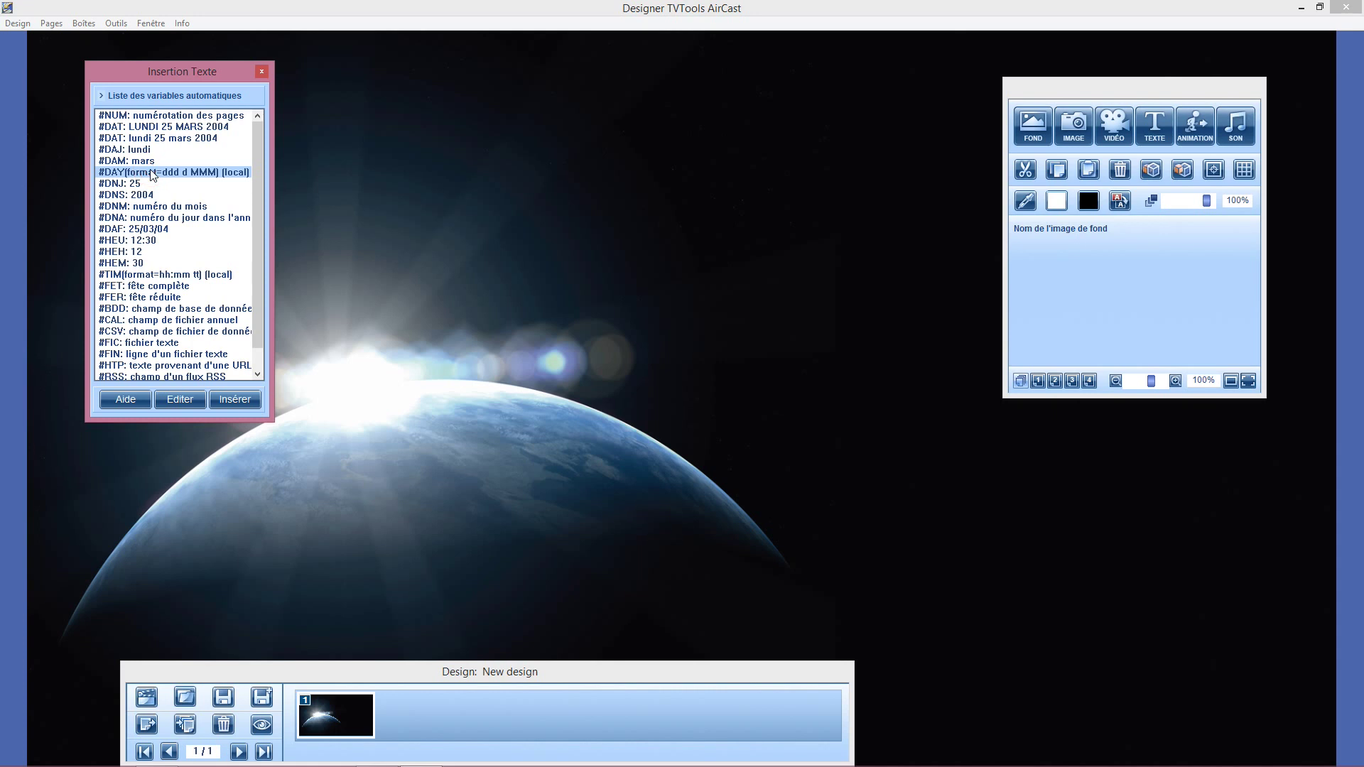
pyautogui.click(134, 183)
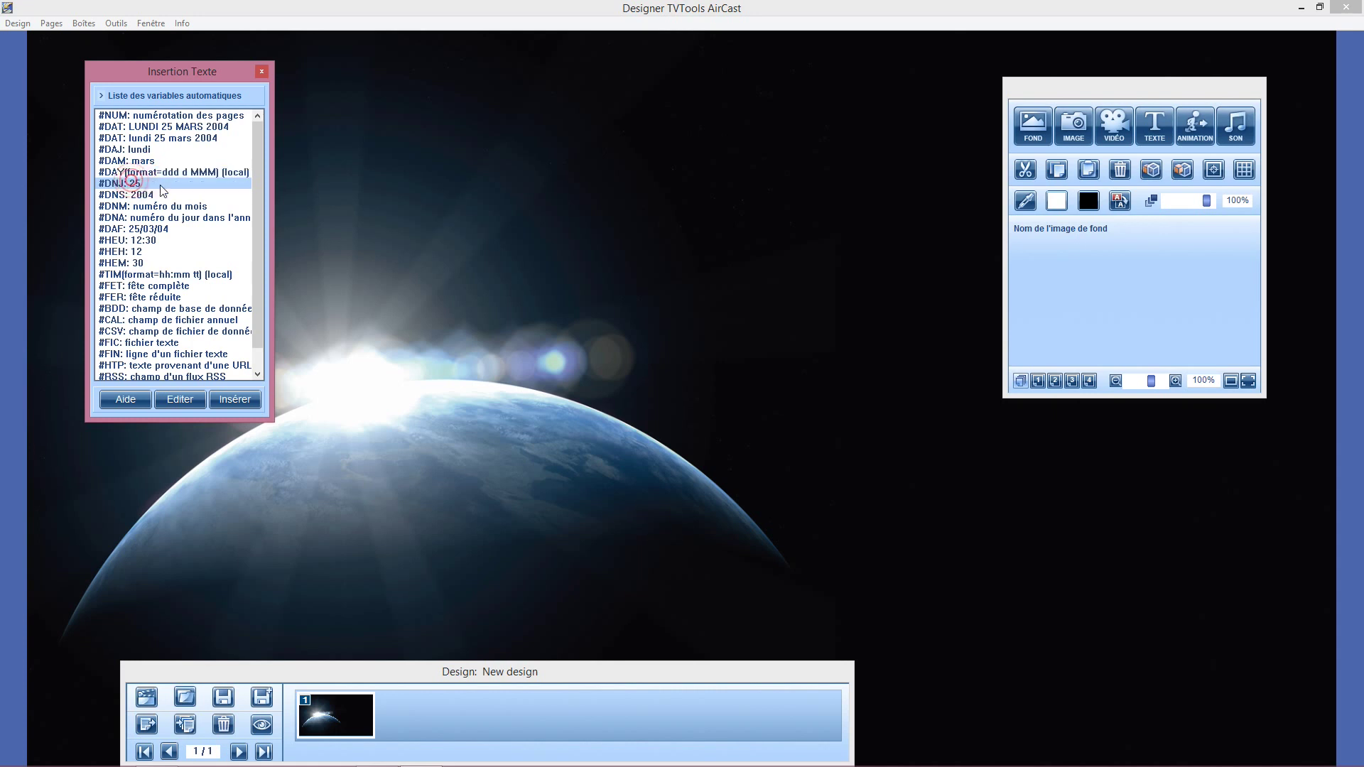
pyautogui.click(159, 195)
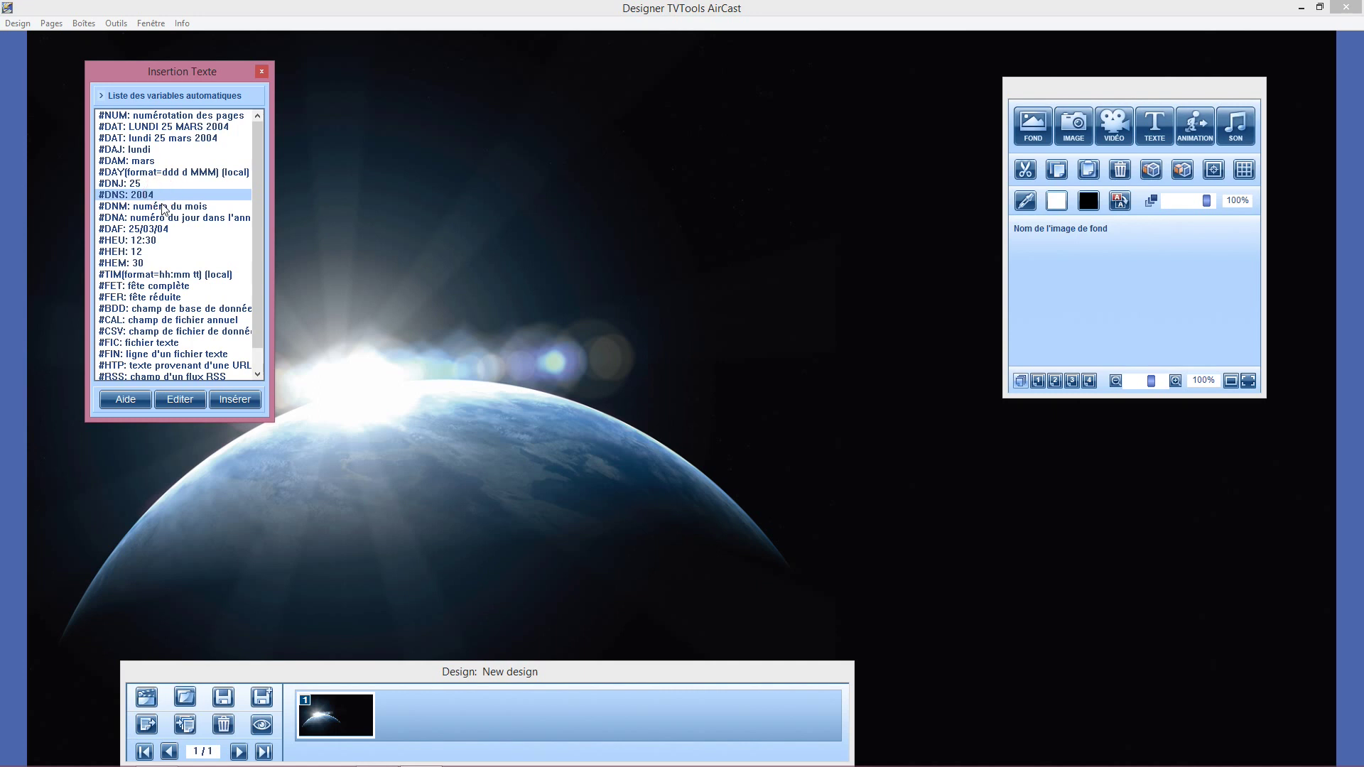
pyautogui.click(164, 207)
pyautogui.click(171, 220)
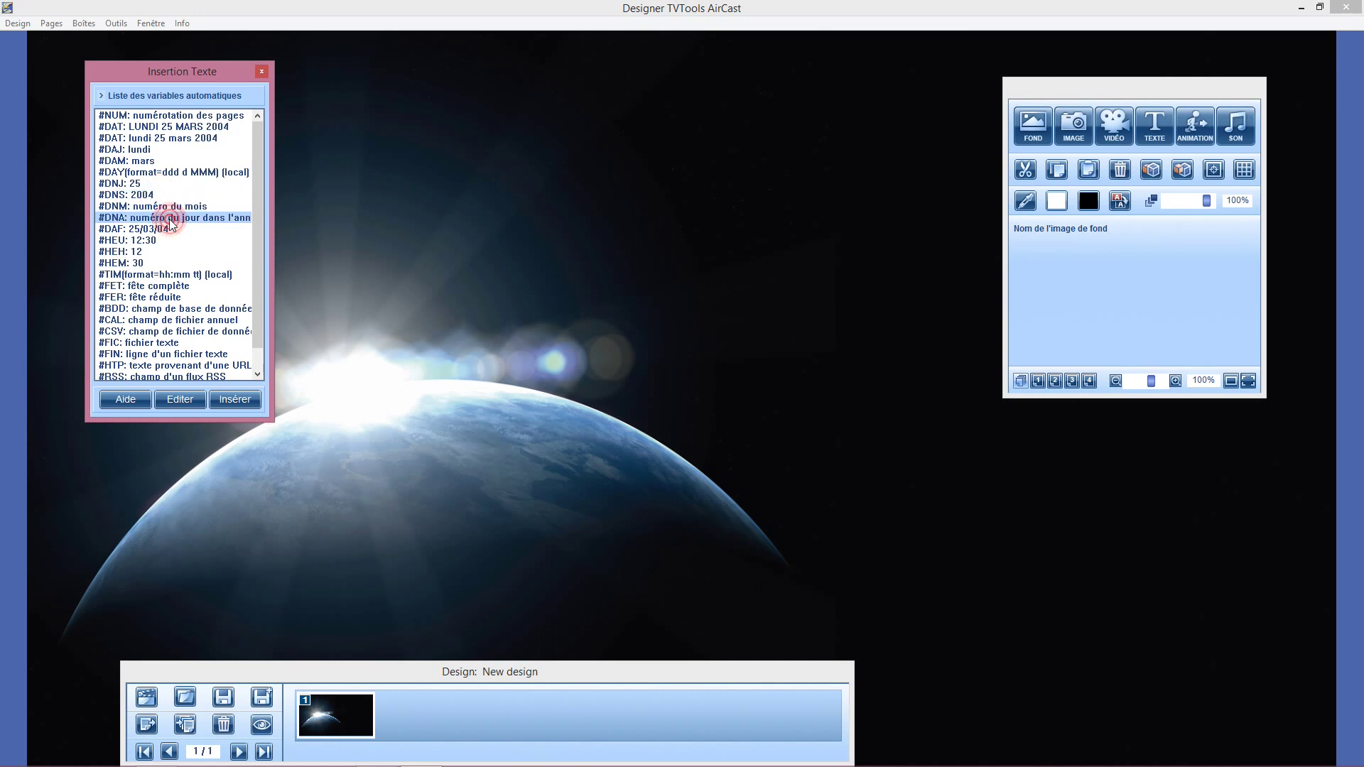
pyautogui.click(165, 229)
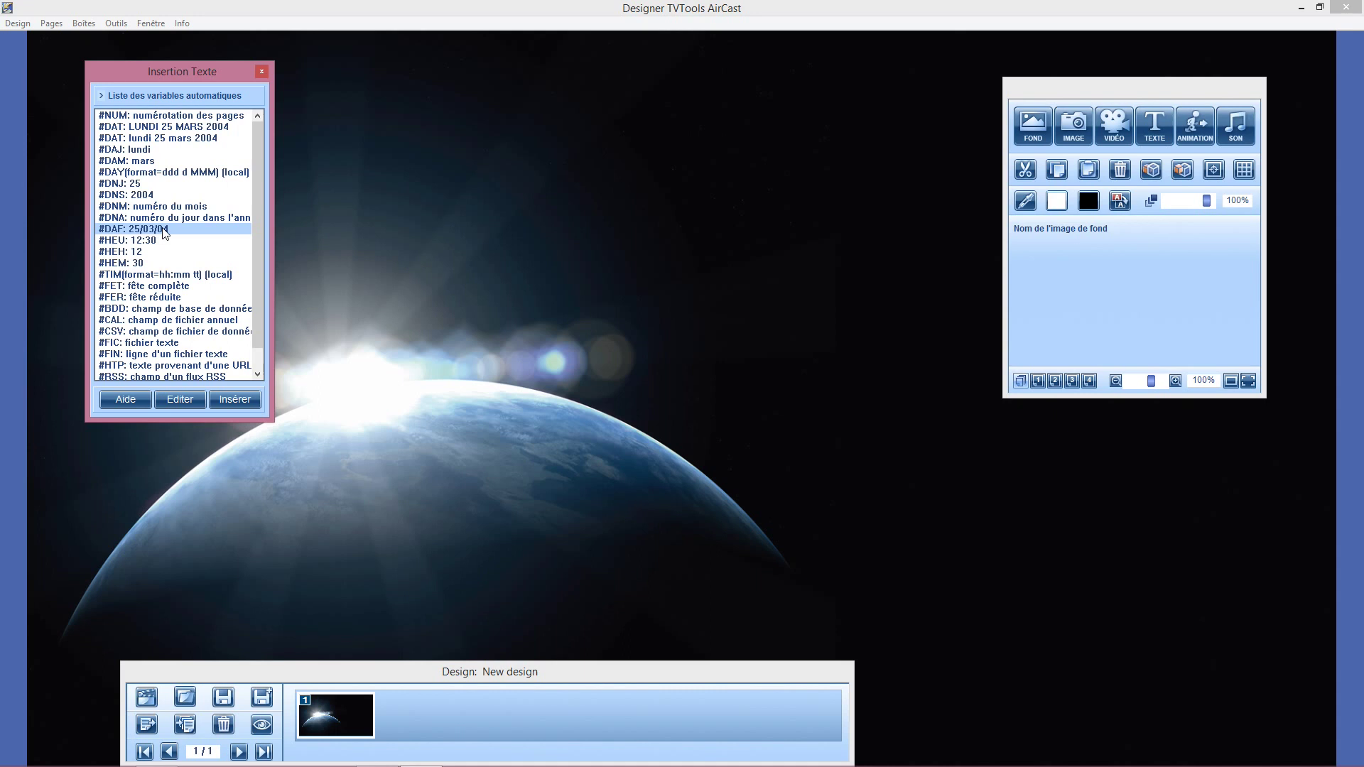
# Examine the time variables #HEU, #HEH, #HEM and #TIM and the name-day variables #FET and #FER.
pyautogui.click(155, 240)
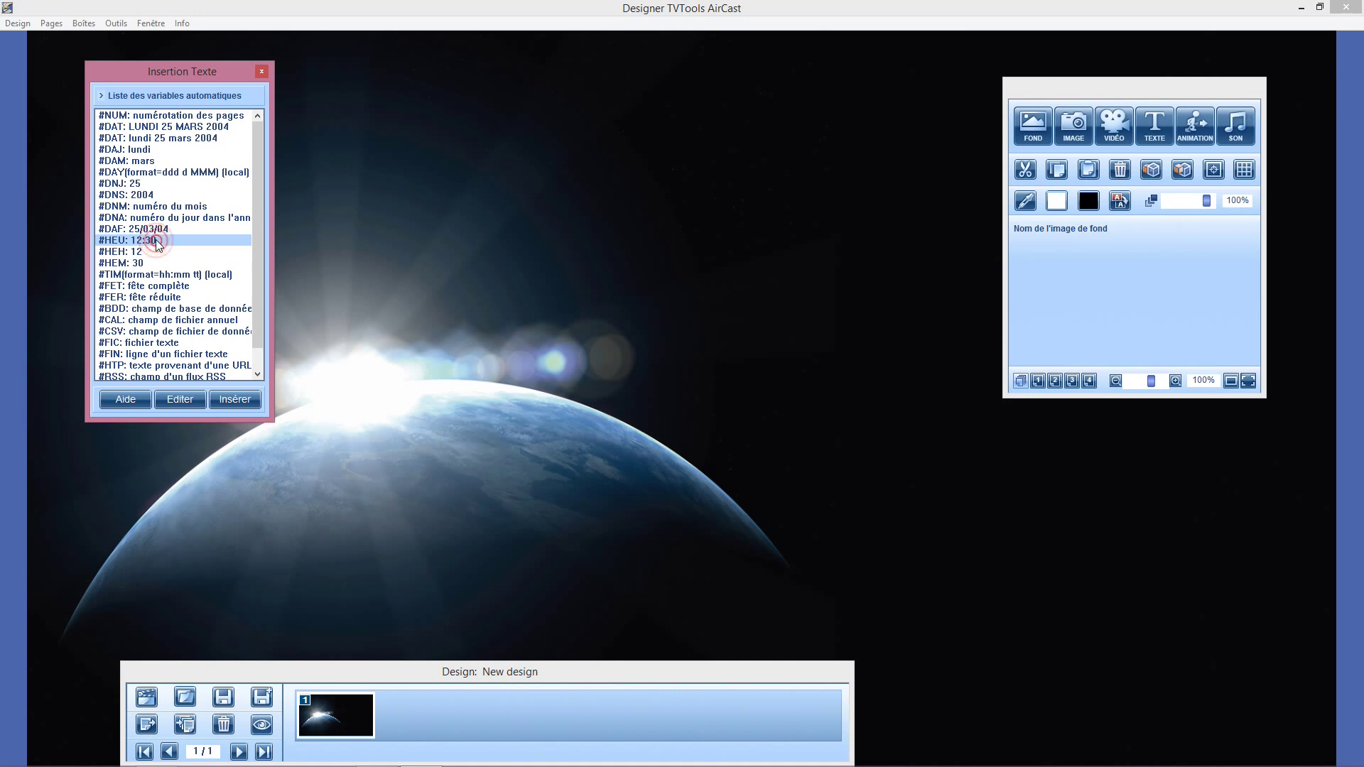
pyautogui.click(141, 252)
pyautogui.click(142, 262)
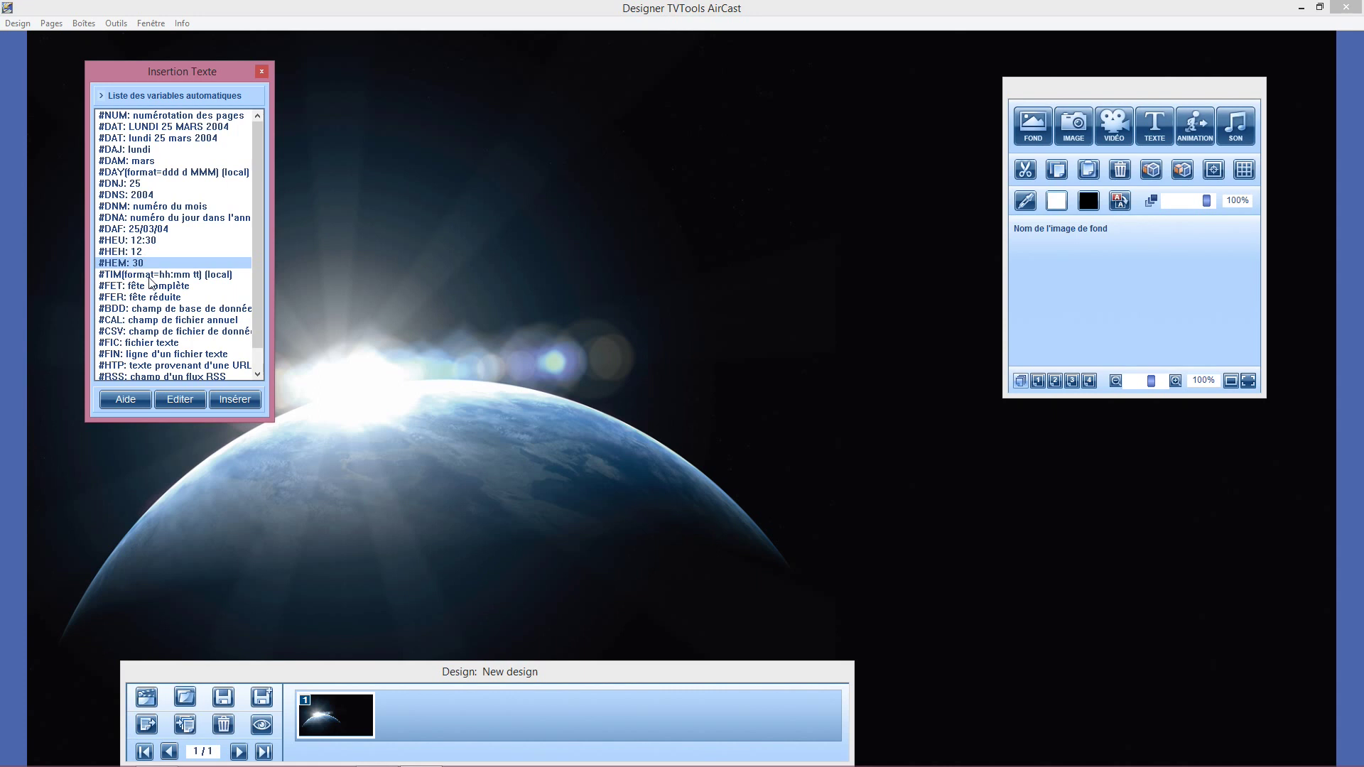
pyautogui.click(149, 276)
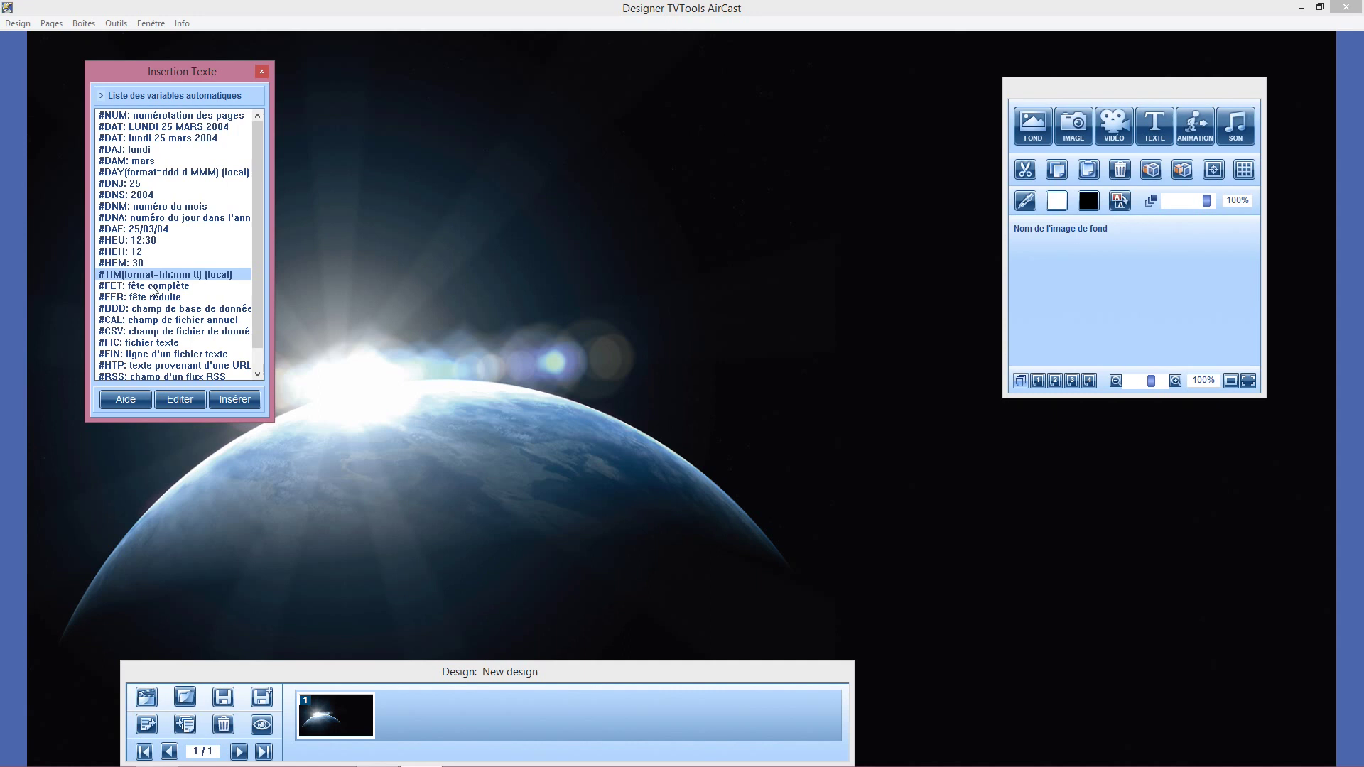
pyautogui.click(152, 286)
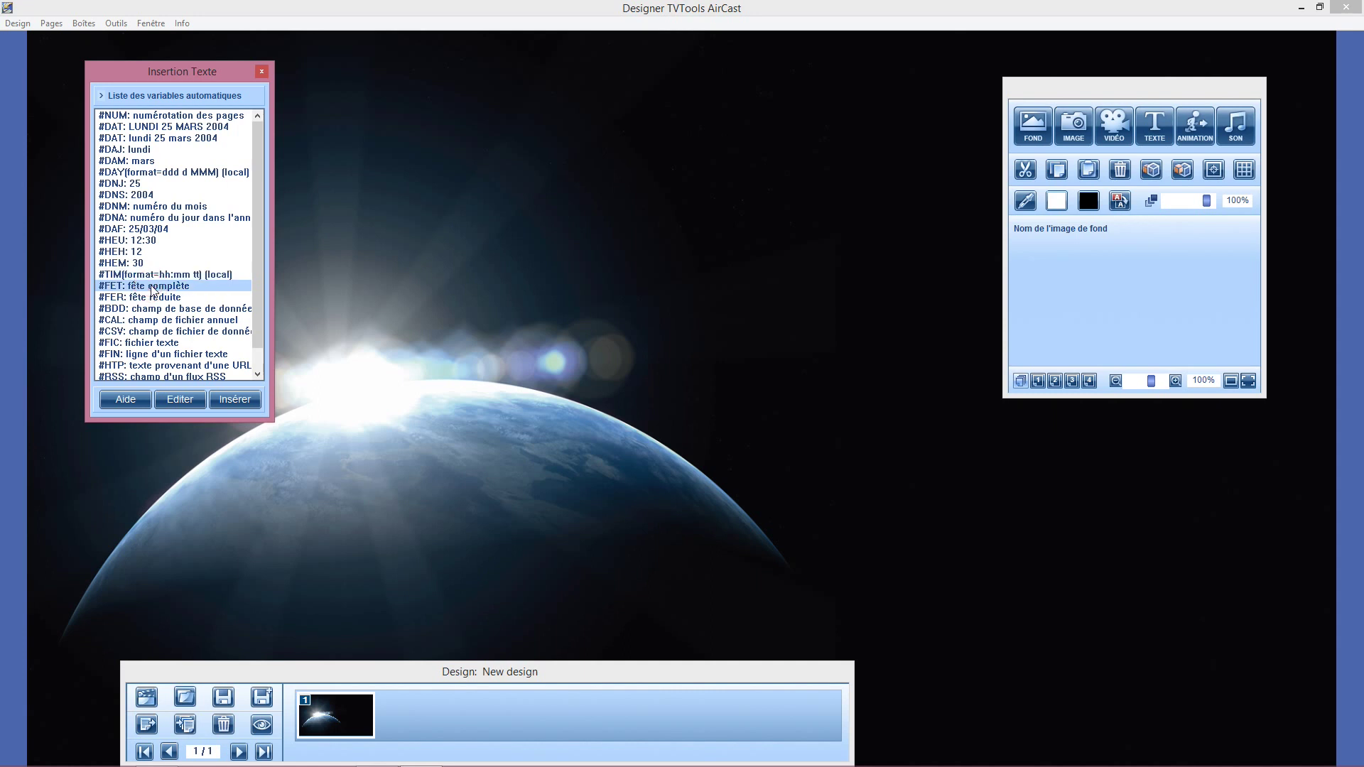
pyautogui.click(142, 298)
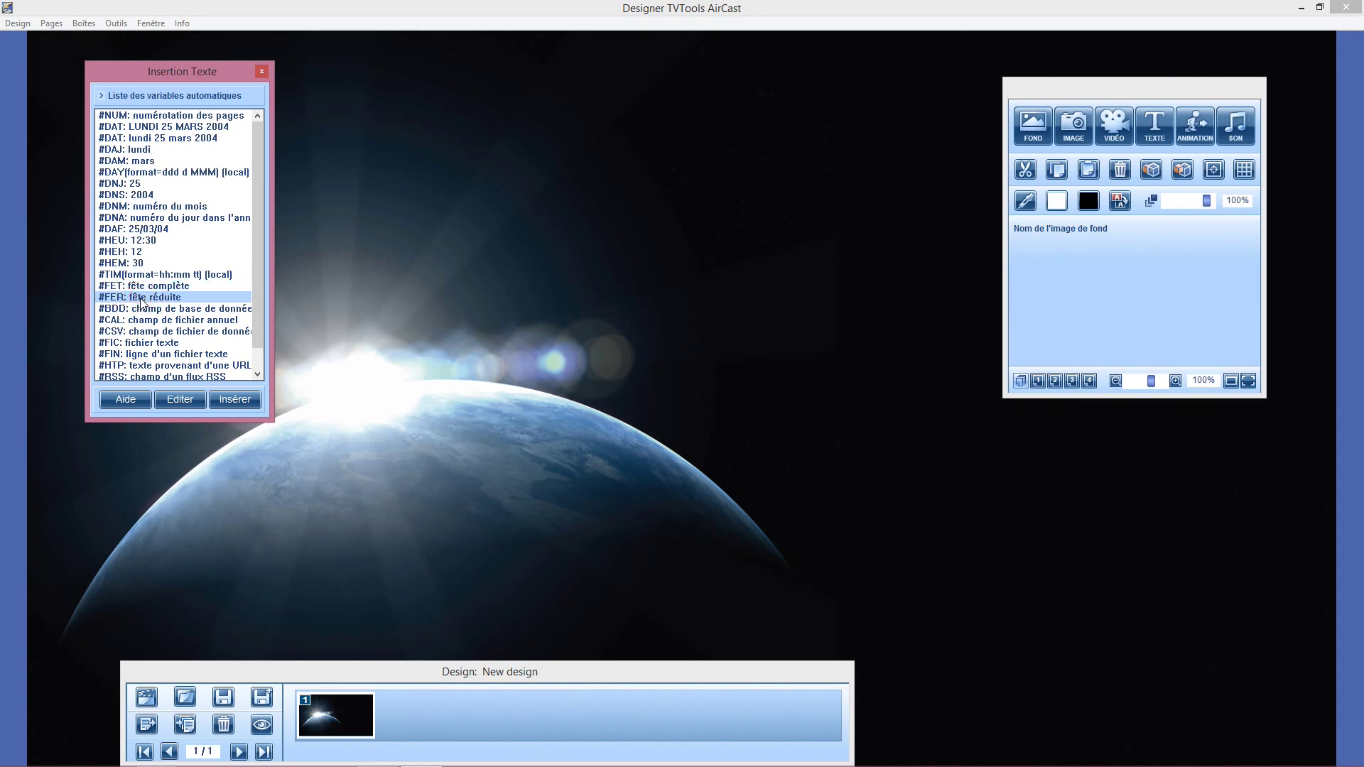
# Examine the external data variables: #BDD, #CAL, #CSV, #FIC, #FIN, #HTP, #RSS and #RTF.
pyautogui.click(132, 312)
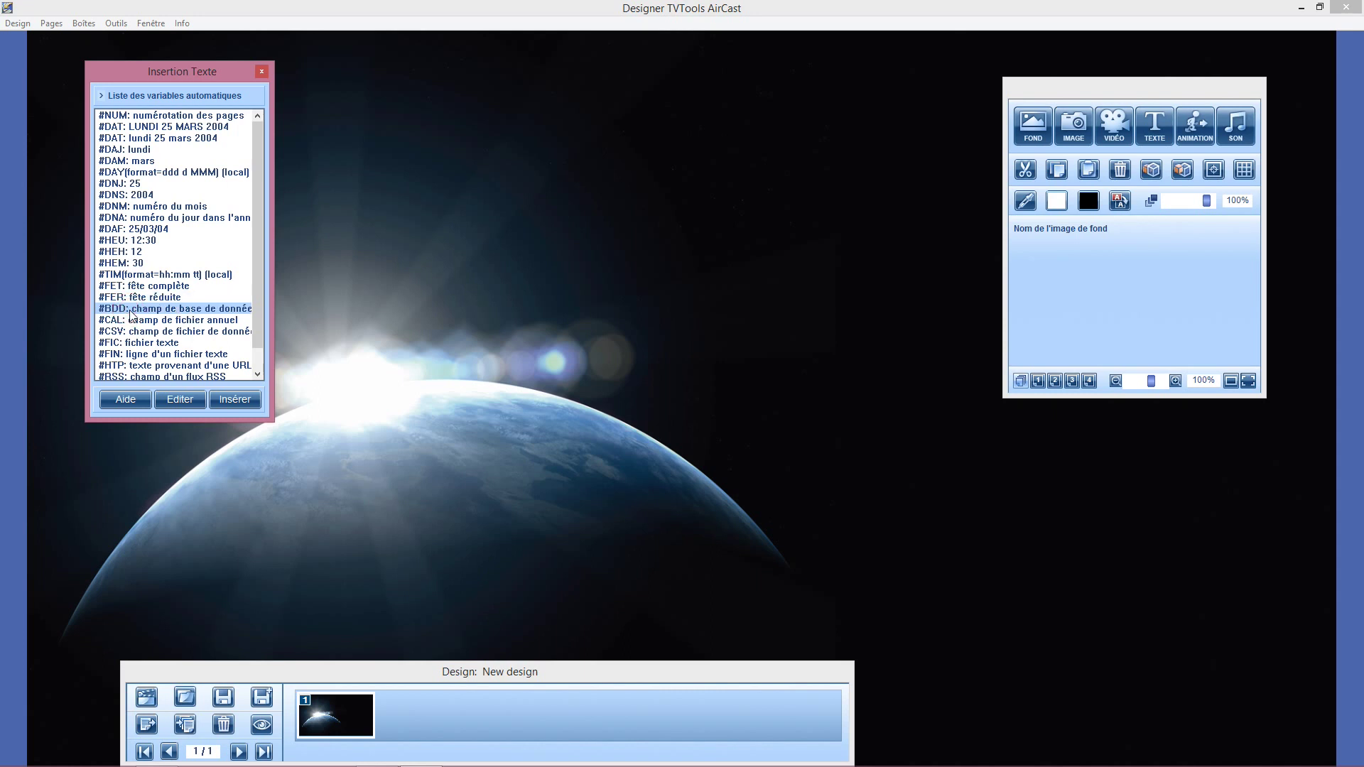
pyautogui.click(140, 323)
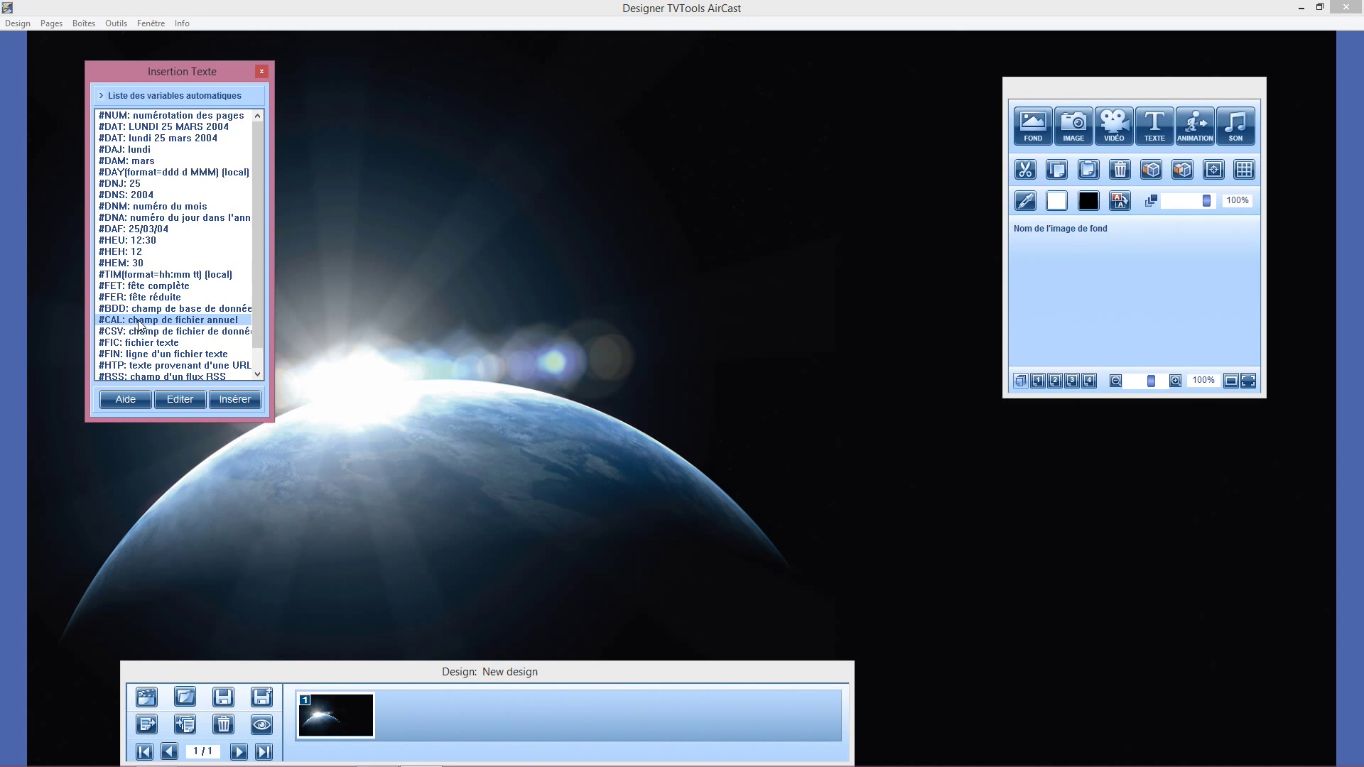
pyautogui.click(144, 332)
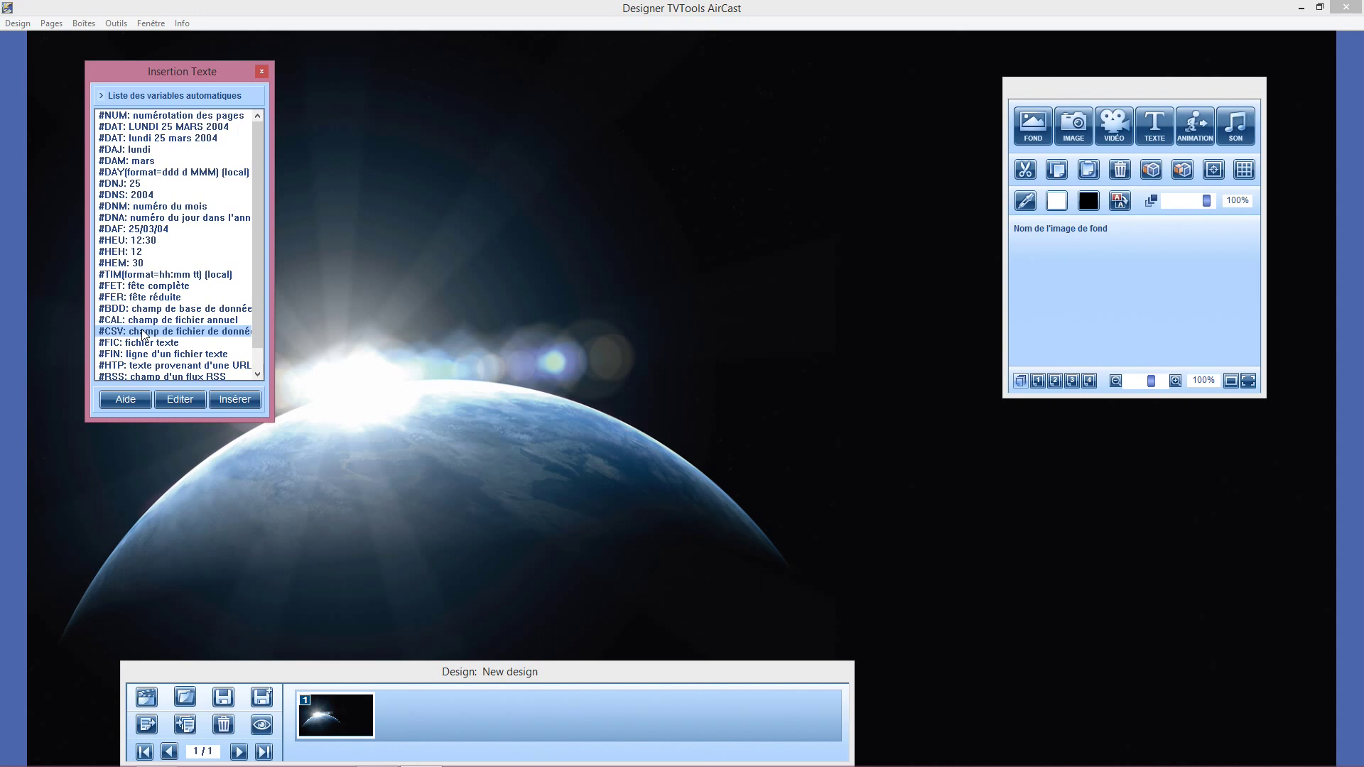
pyautogui.click(151, 345)
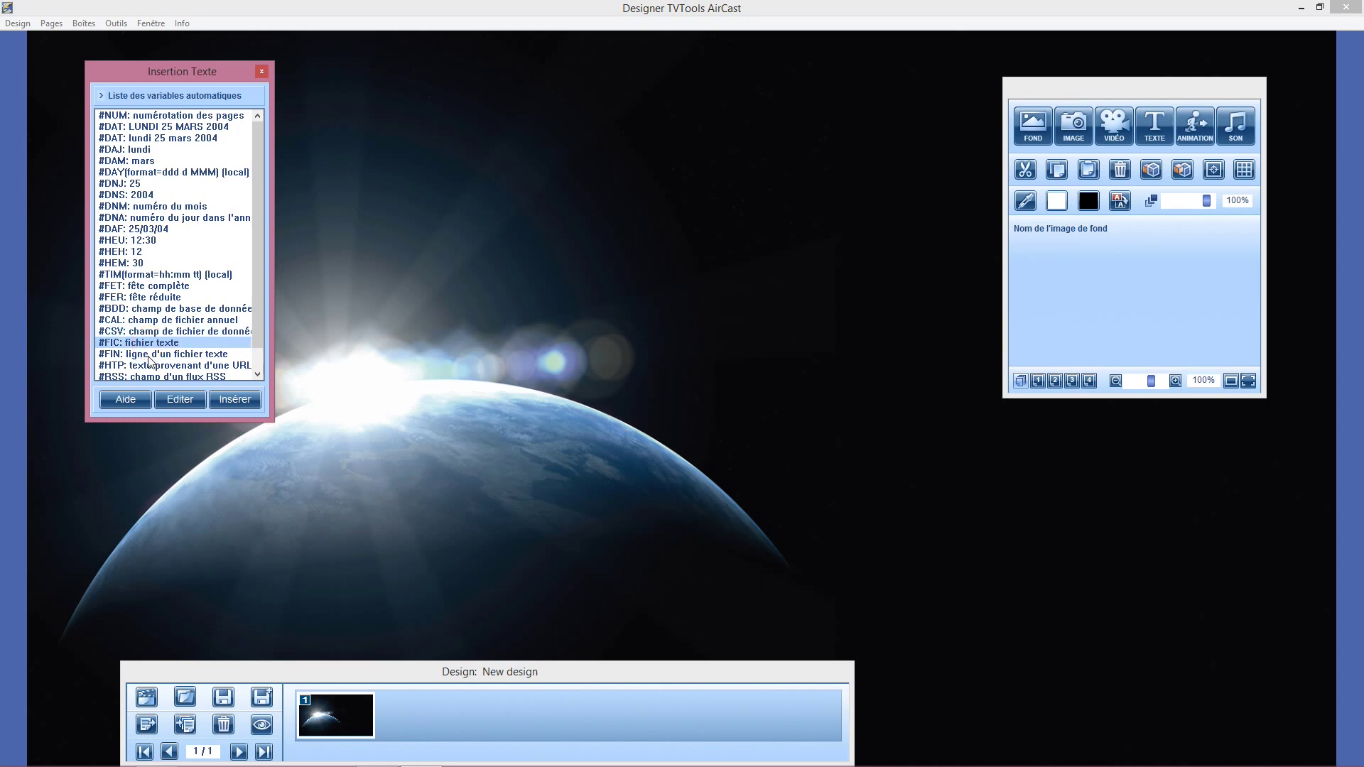
pyautogui.click(146, 355)
pyautogui.click(144, 366)
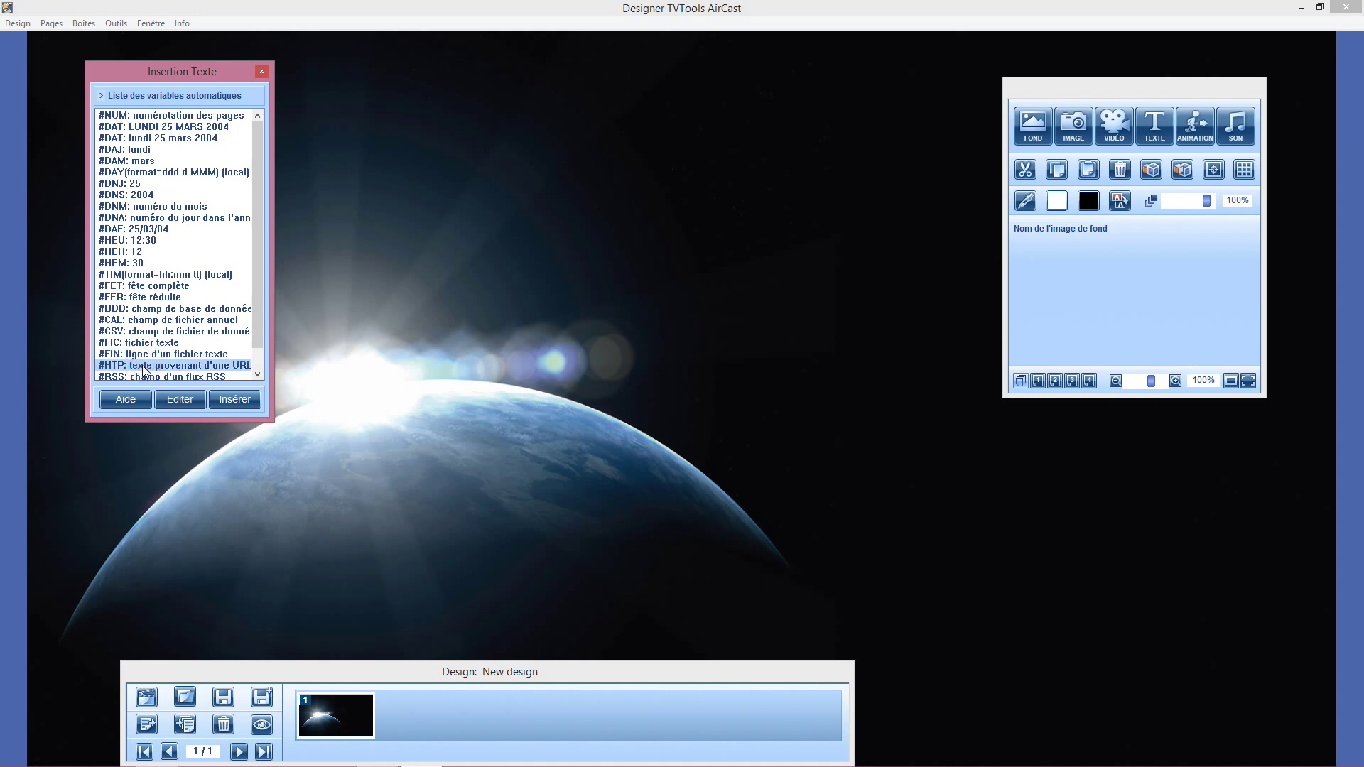
pyautogui.click(150, 376)
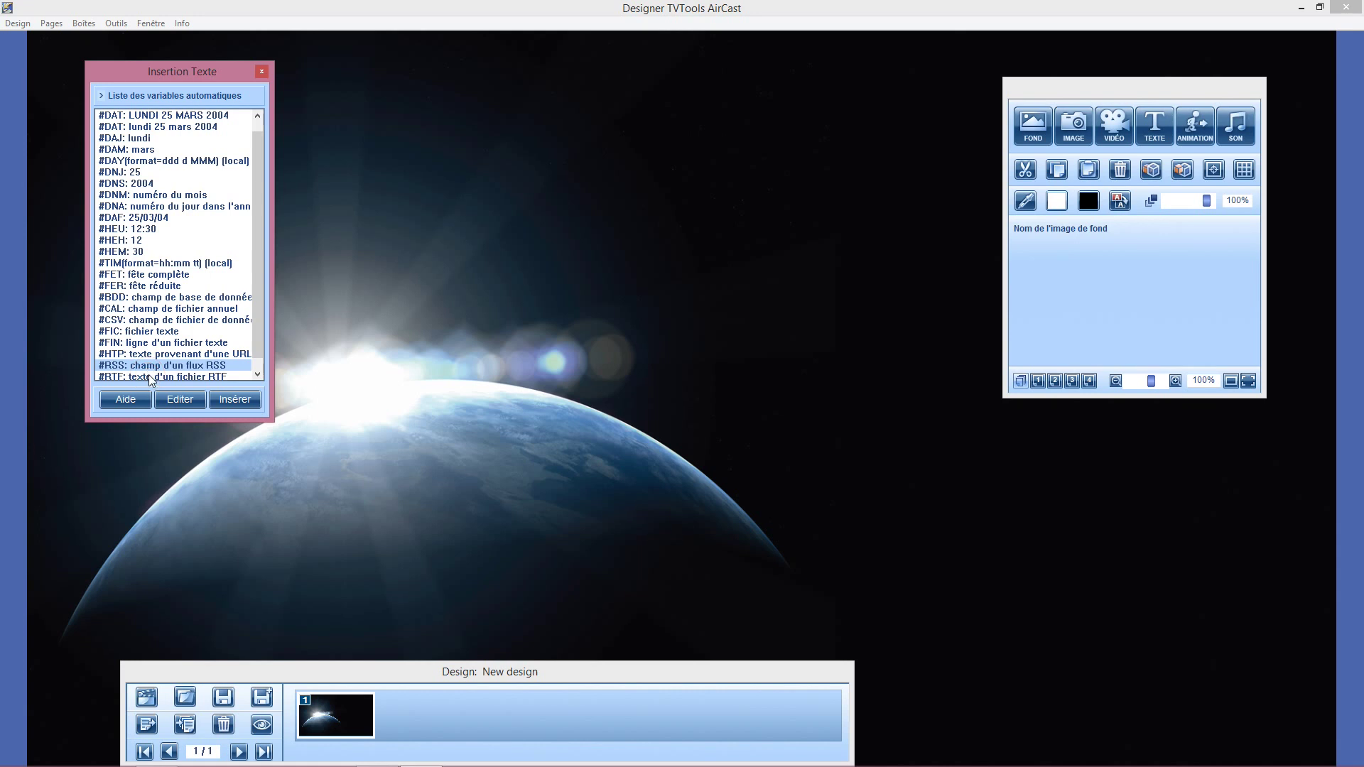
pyautogui.click(148, 375)
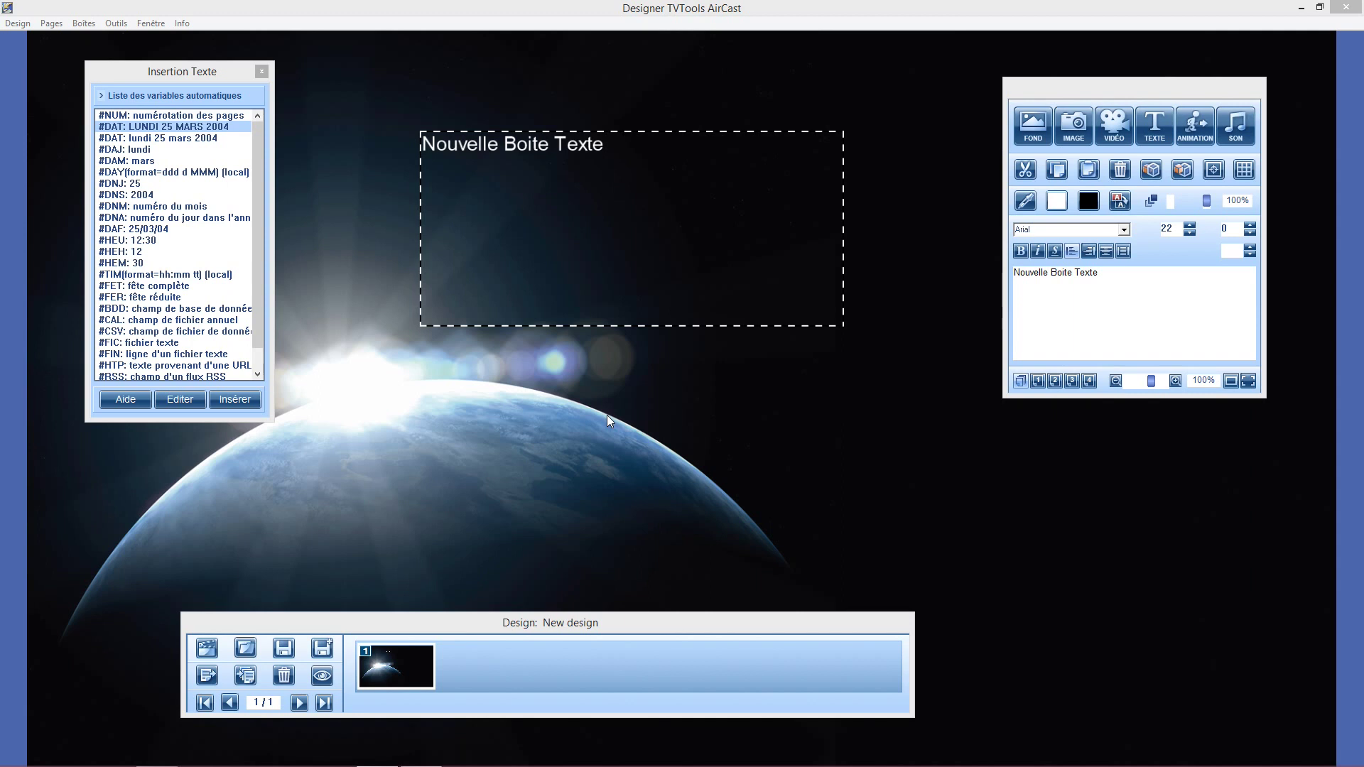
# Replace the text box's placeholder with the #DAT: LUNDI 25 MARS 2004 variable and preview the page.
pyautogui.doubleClick(553, 213)
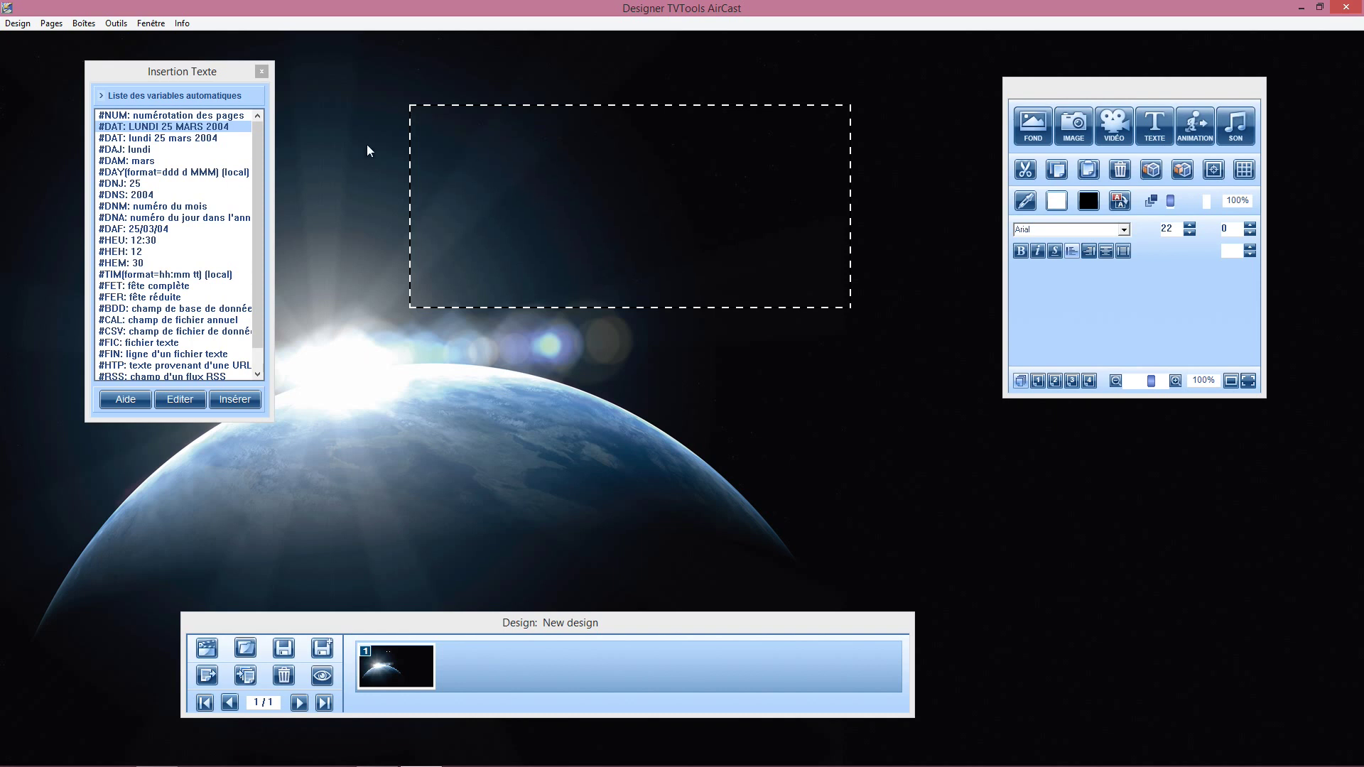
pyautogui.click(152, 128)
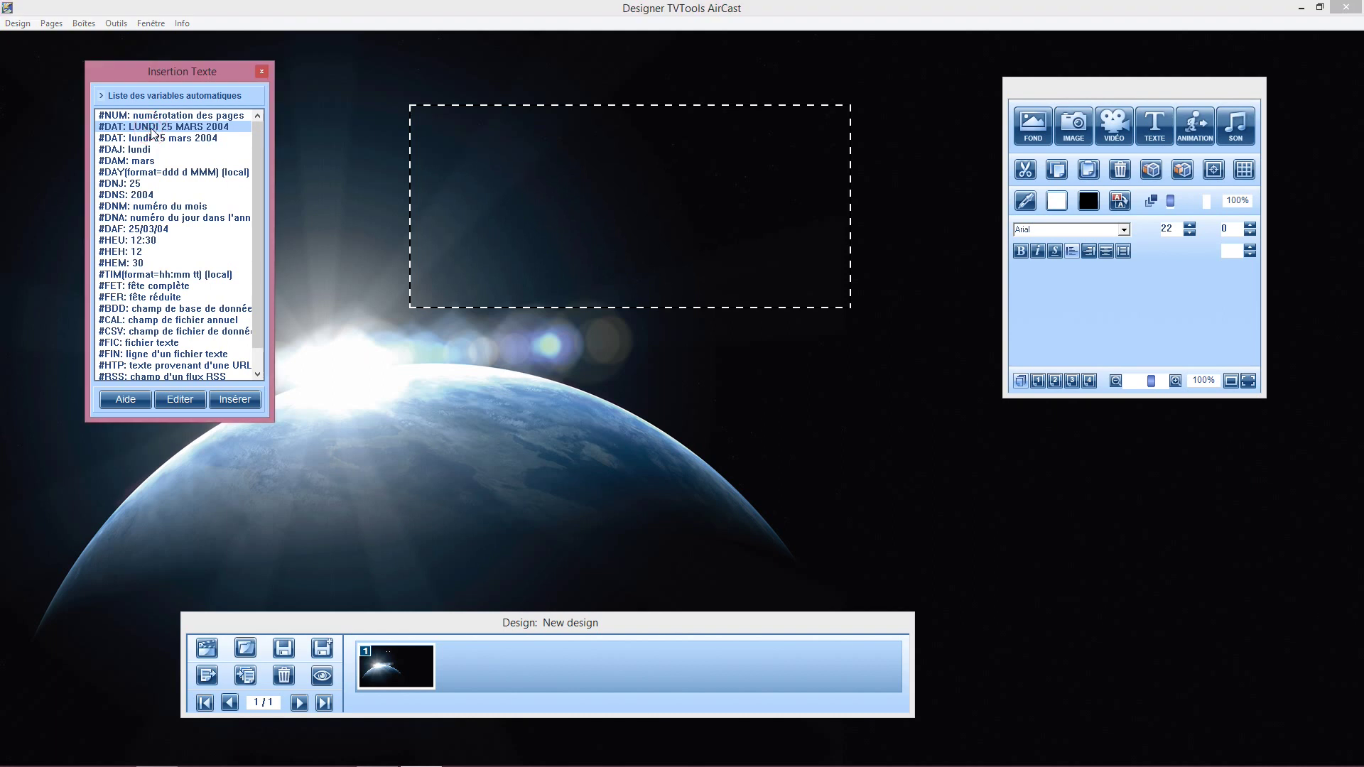
pyautogui.click(235, 398)
pyautogui.moveTo(473, 119); pyautogui.dragTo(397, 120)
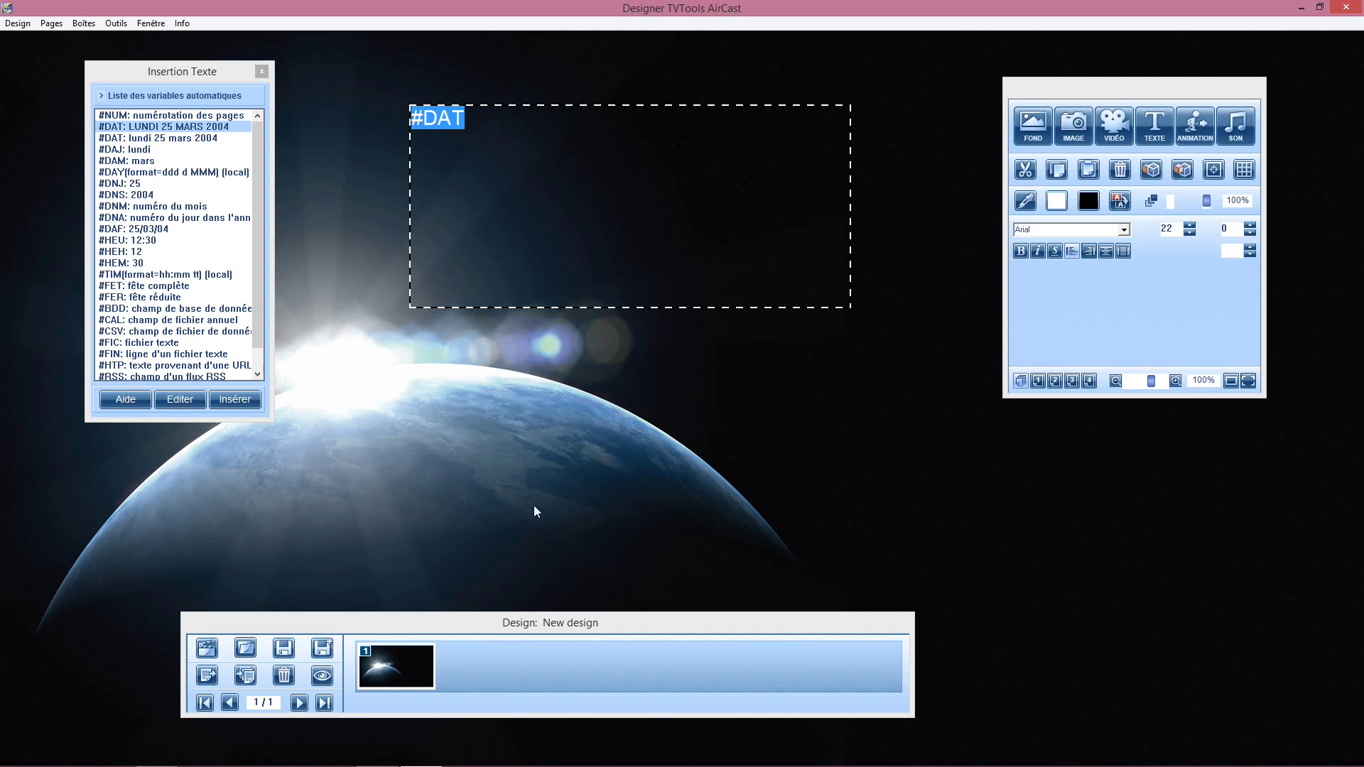
pyautogui.click(322, 676)
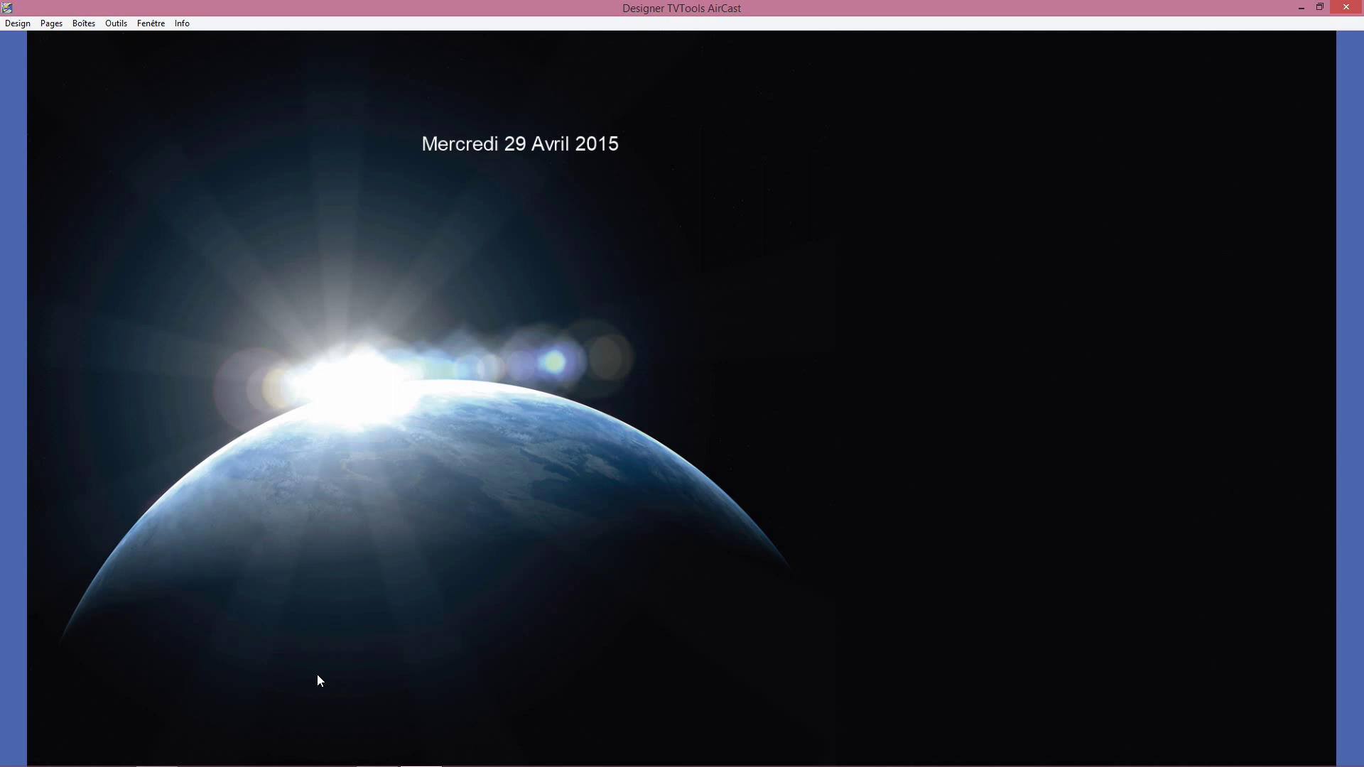
pyautogui.click(317, 674)
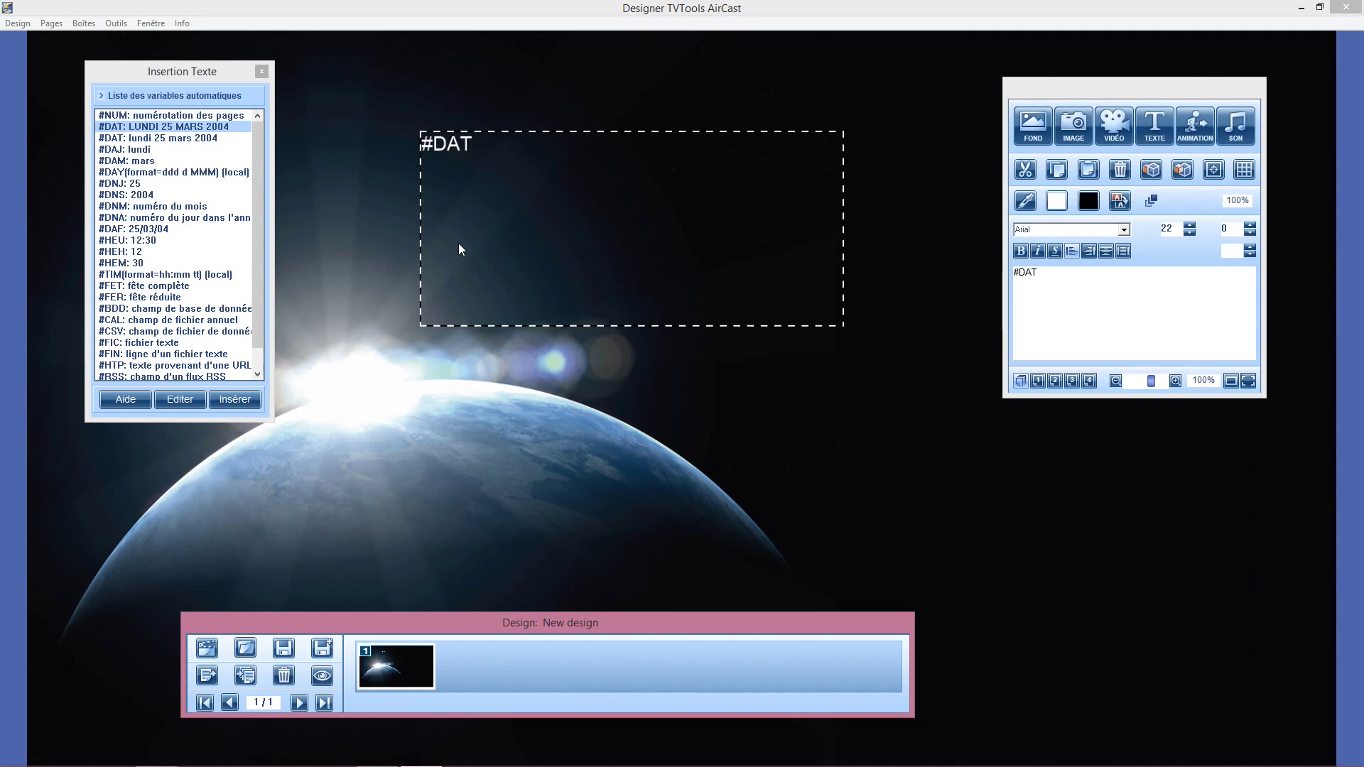
# Set the font of the #DAT text in the text box to Batang.
pyautogui.click(457, 189)
pyautogui.moveTo(478, 116); pyautogui.dragTo(384, 110)
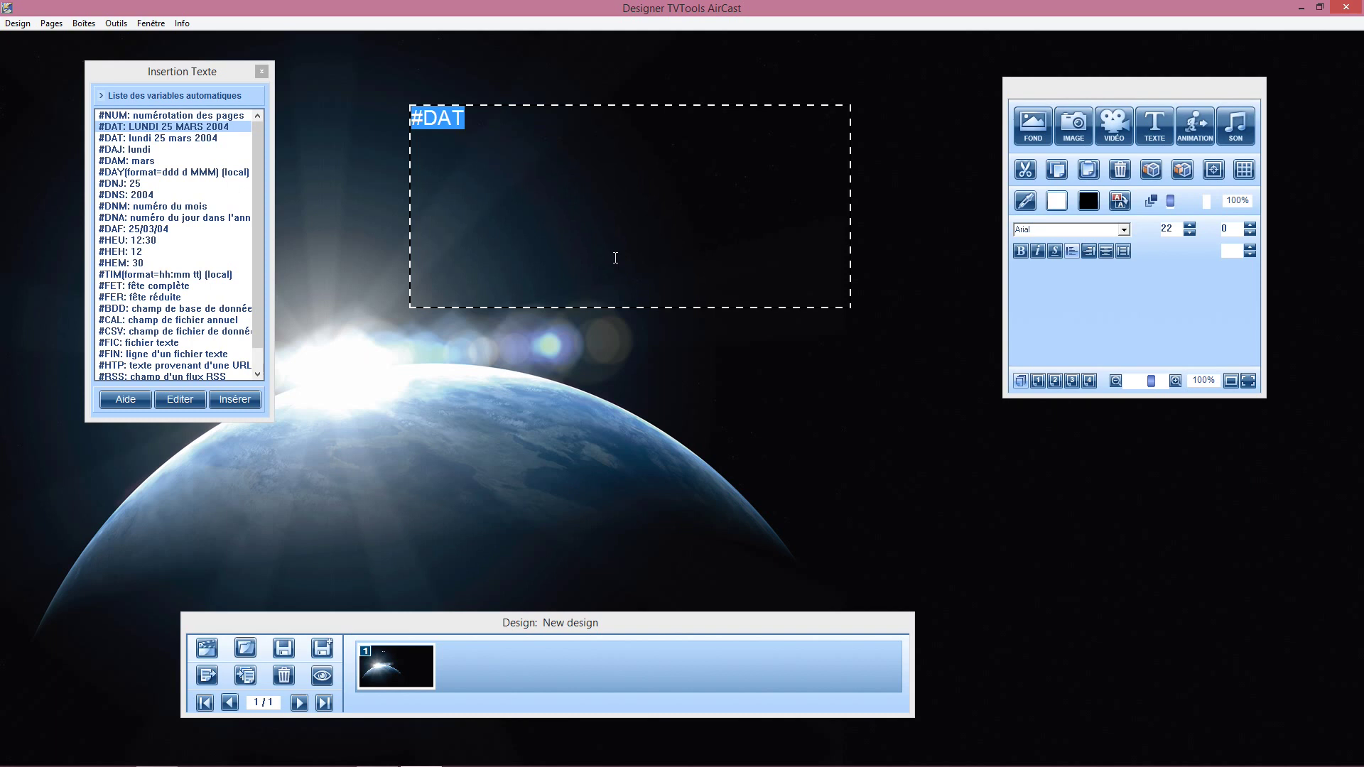
pyautogui.click(1111, 230)
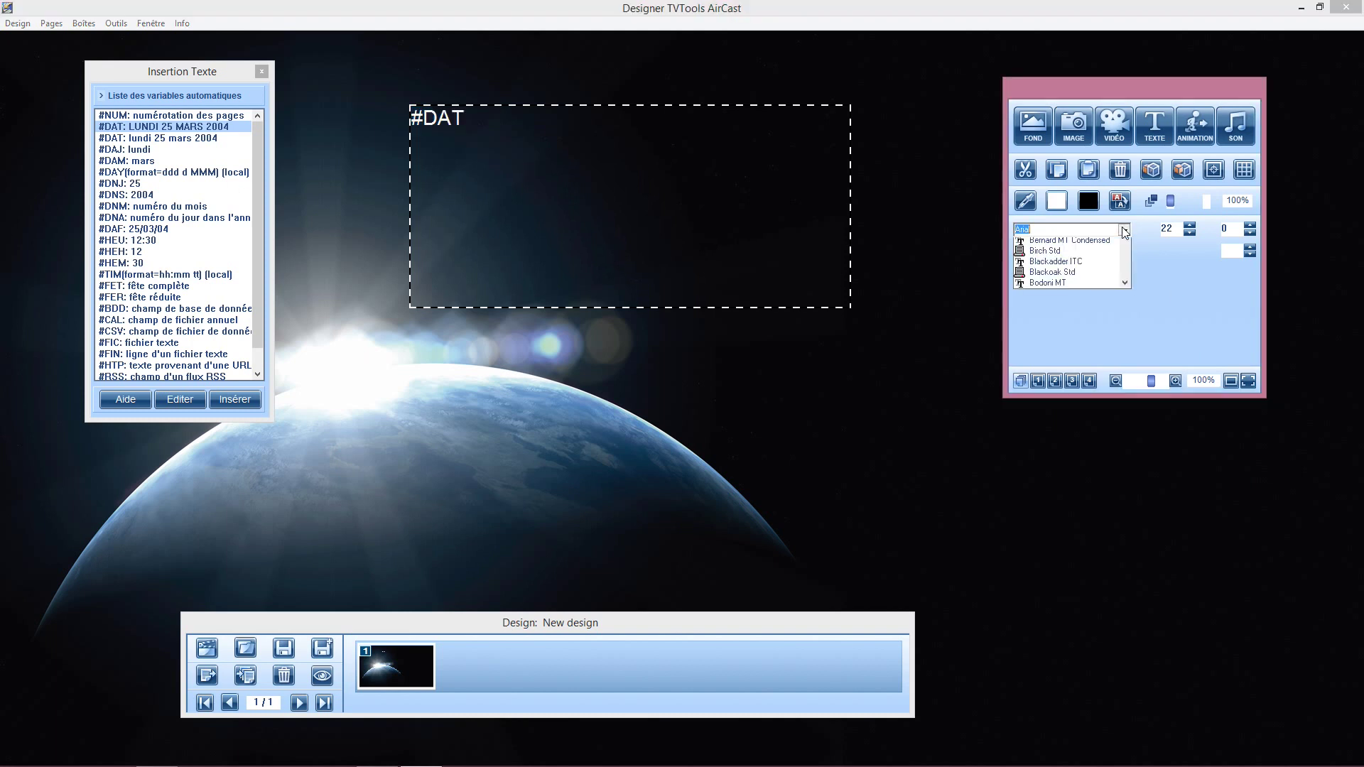
pyautogui.click(1042, 307)
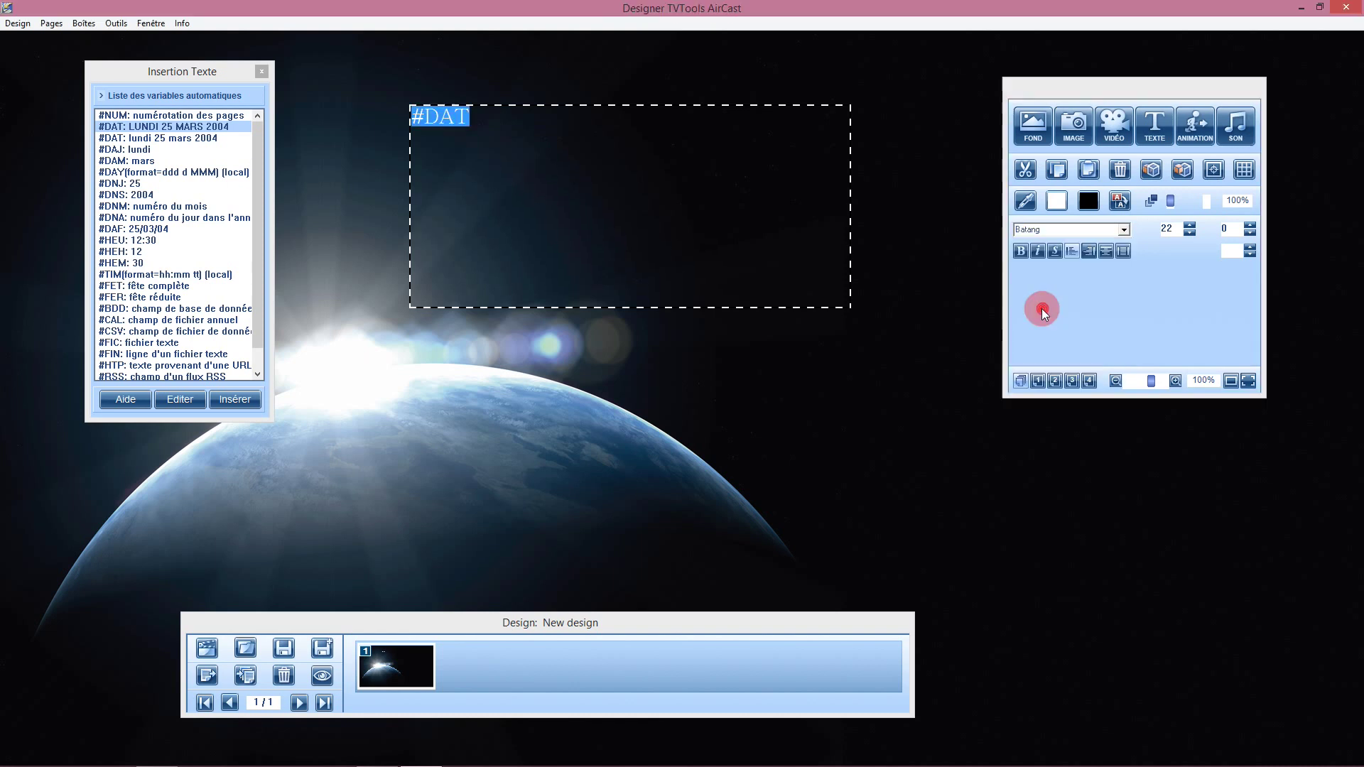
# Colour the #DAT text orange and set its font size to 31.
pyautogui.click(1056, 202)
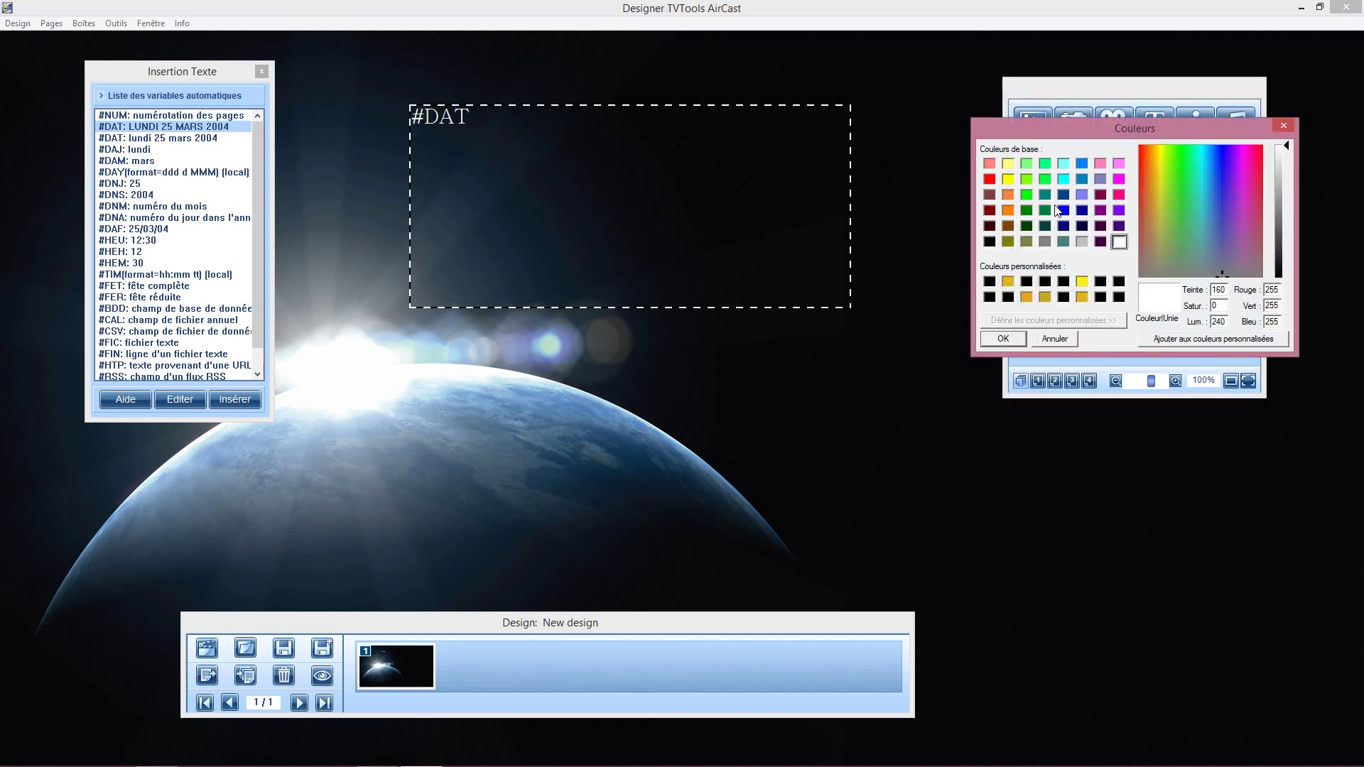
pyautogui.click(1008, 210)
pyautogui.click(1003, 338)
pyautogui.click(1008, 256)
pyautogui.click(1190, 224)
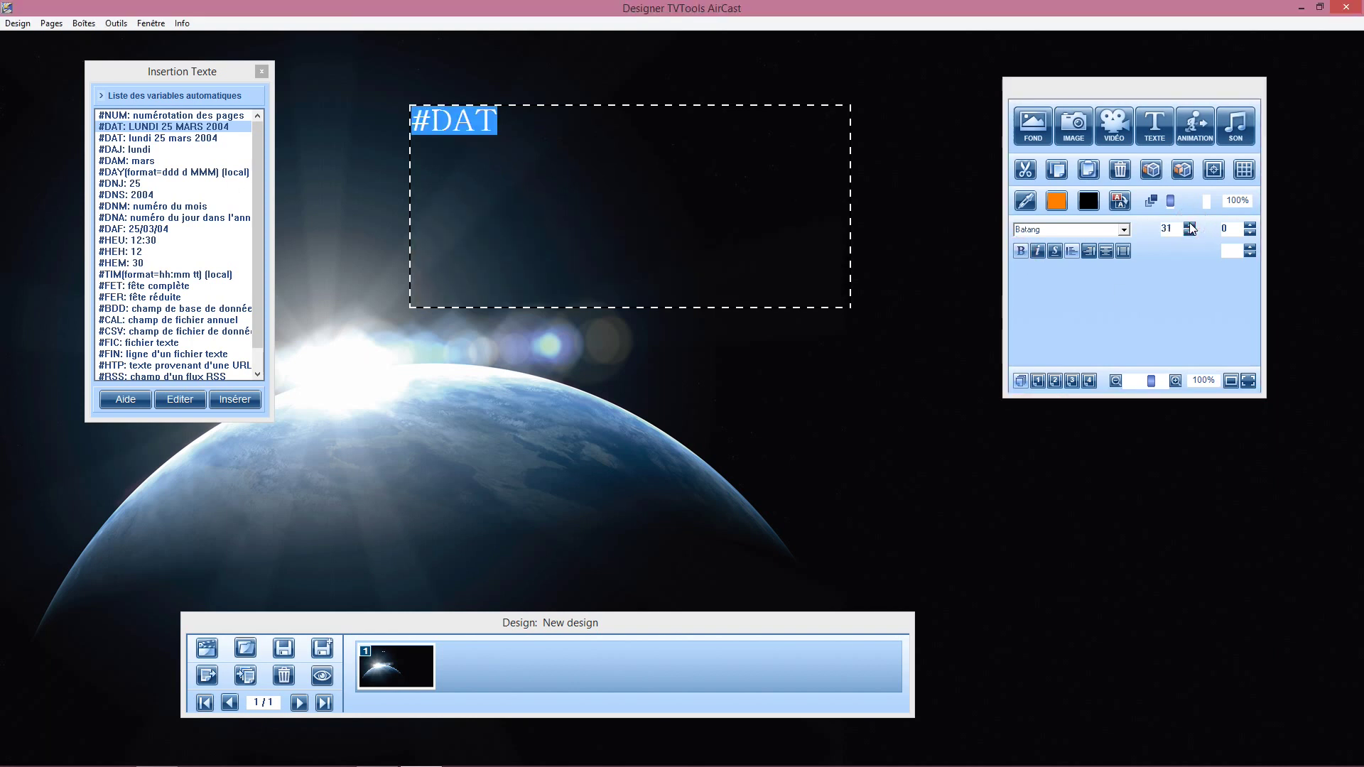
pyautogui.click(815, 383)
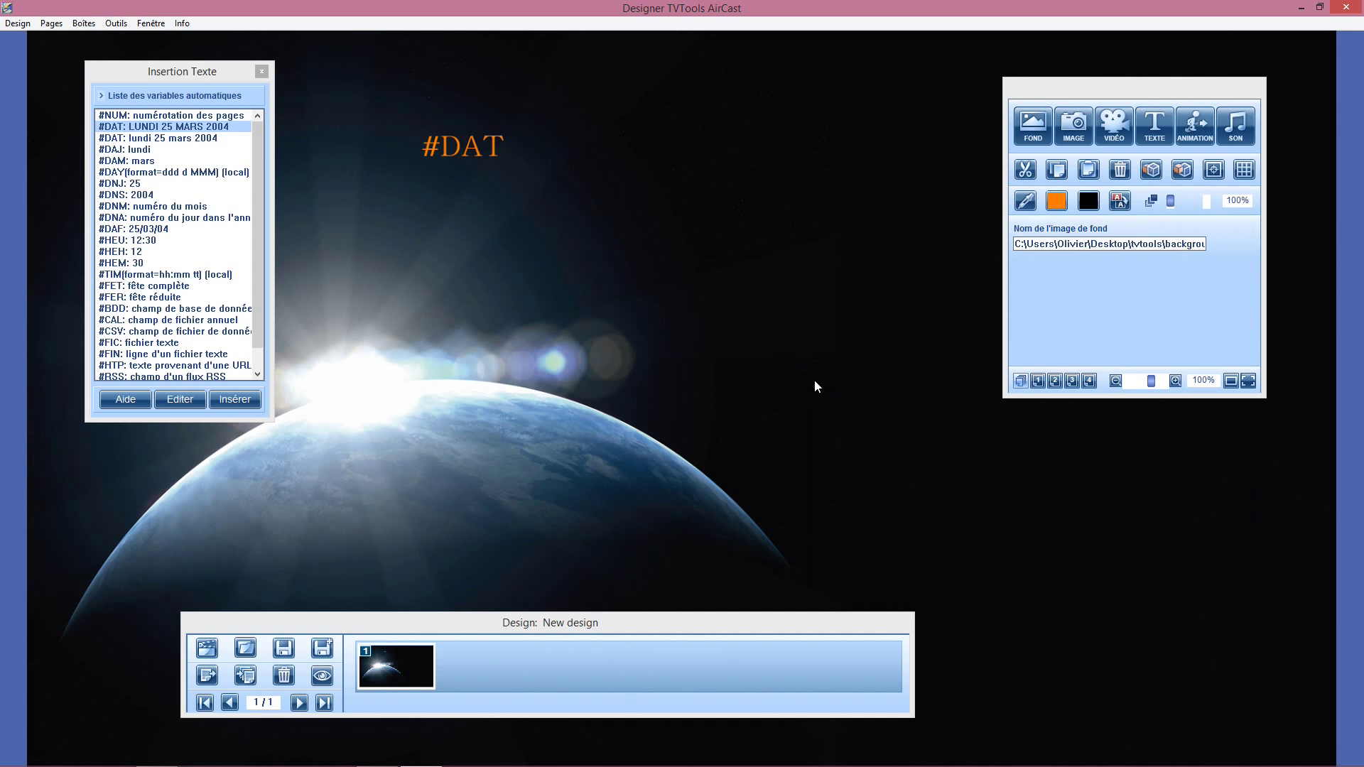
# Replace the placeholder of the new text box below the date with the #HEU variable and preview the page.
pyautogui.doubleClick(814, 379)
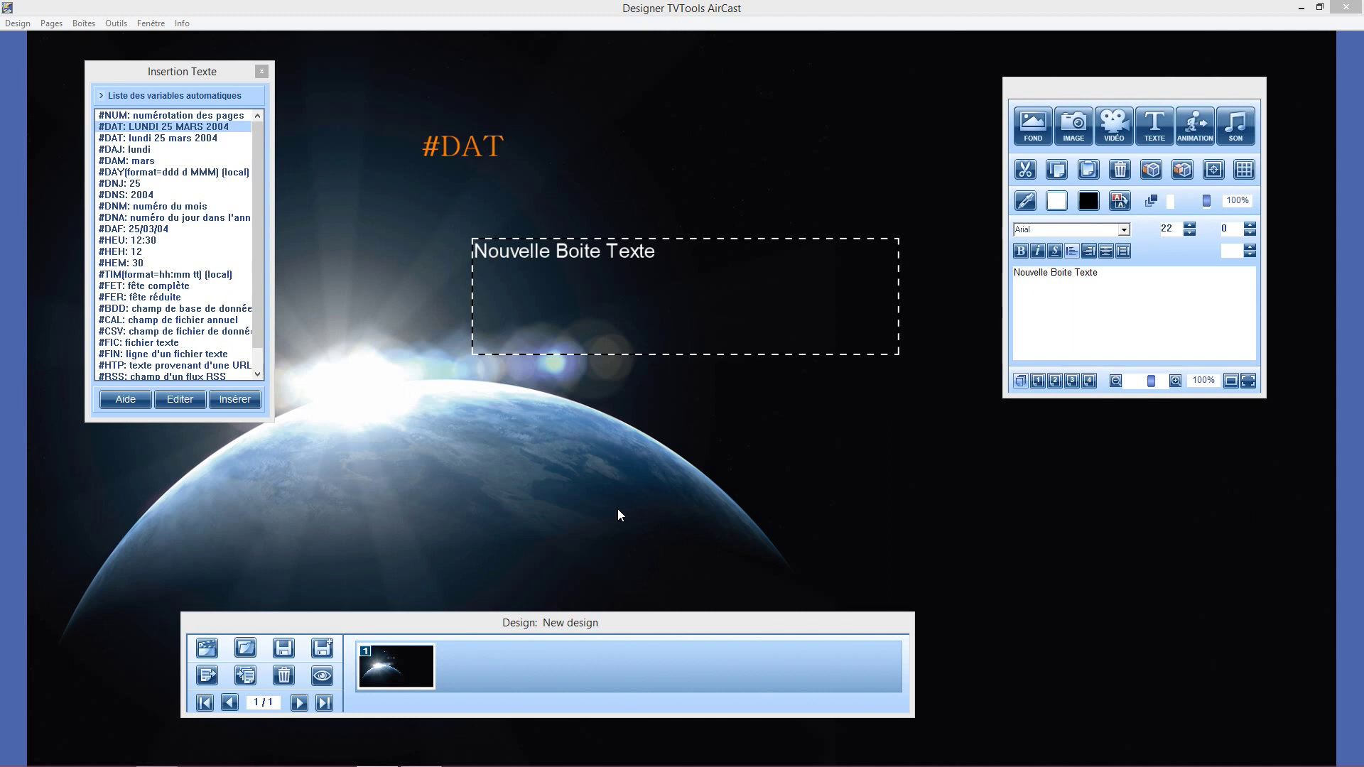
pyautogui.doubleClick(575, 300)
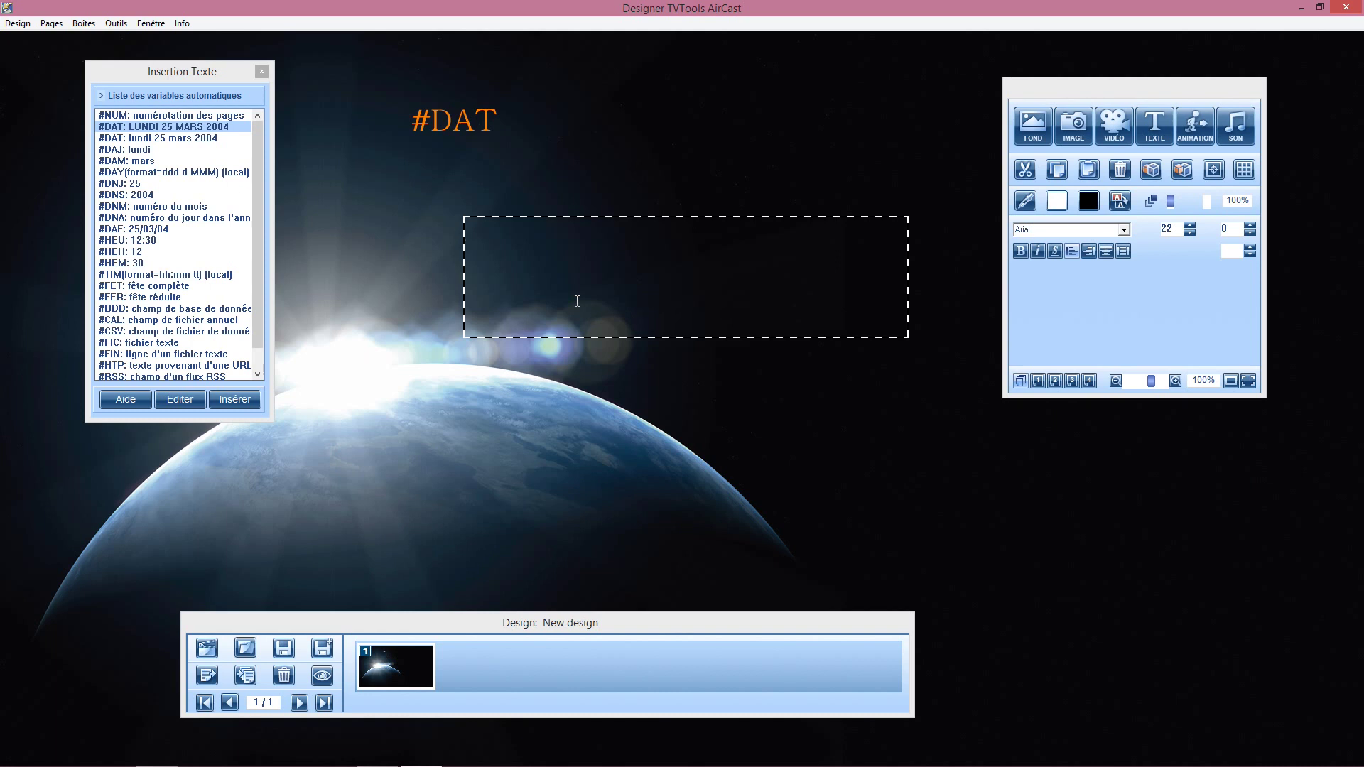
pyautogui.write('#HEU')
pyautogui.click(318, 673)
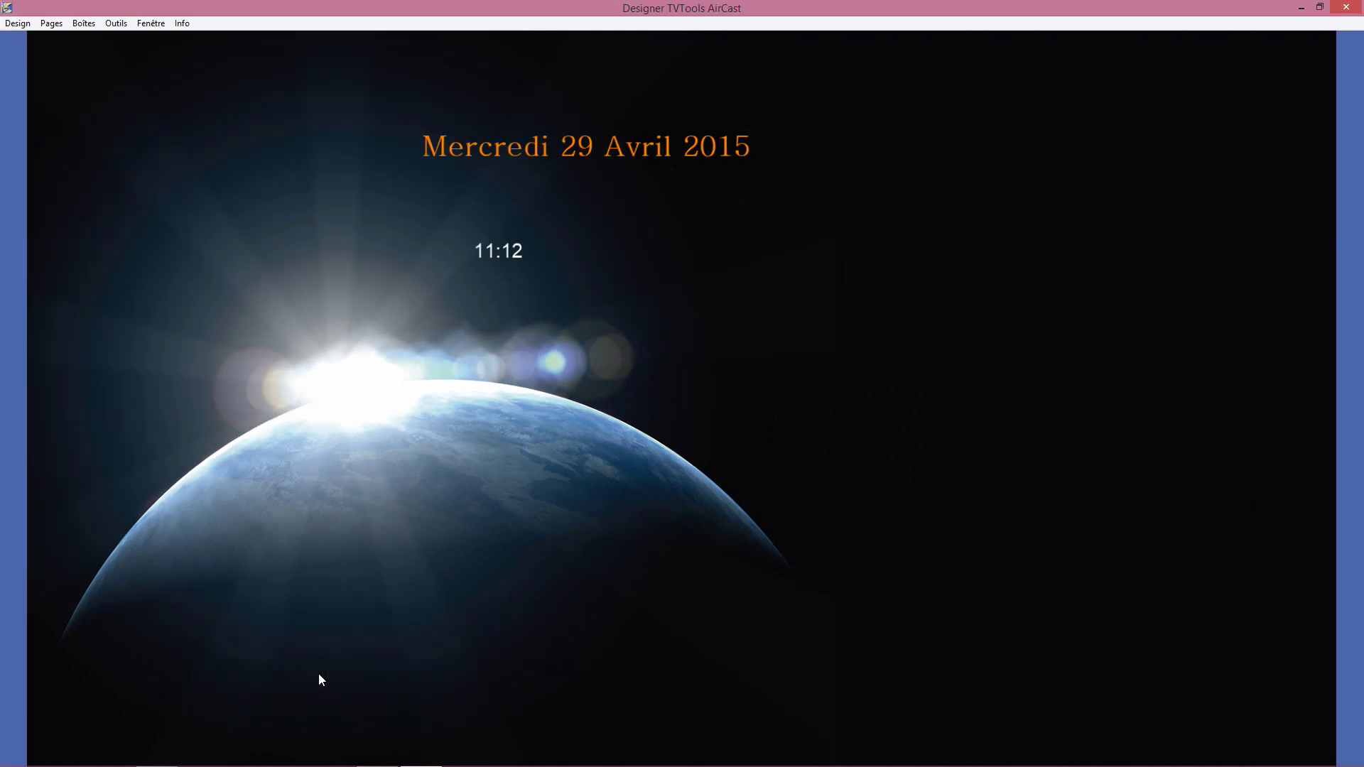
pyautogui.click(318, 673)
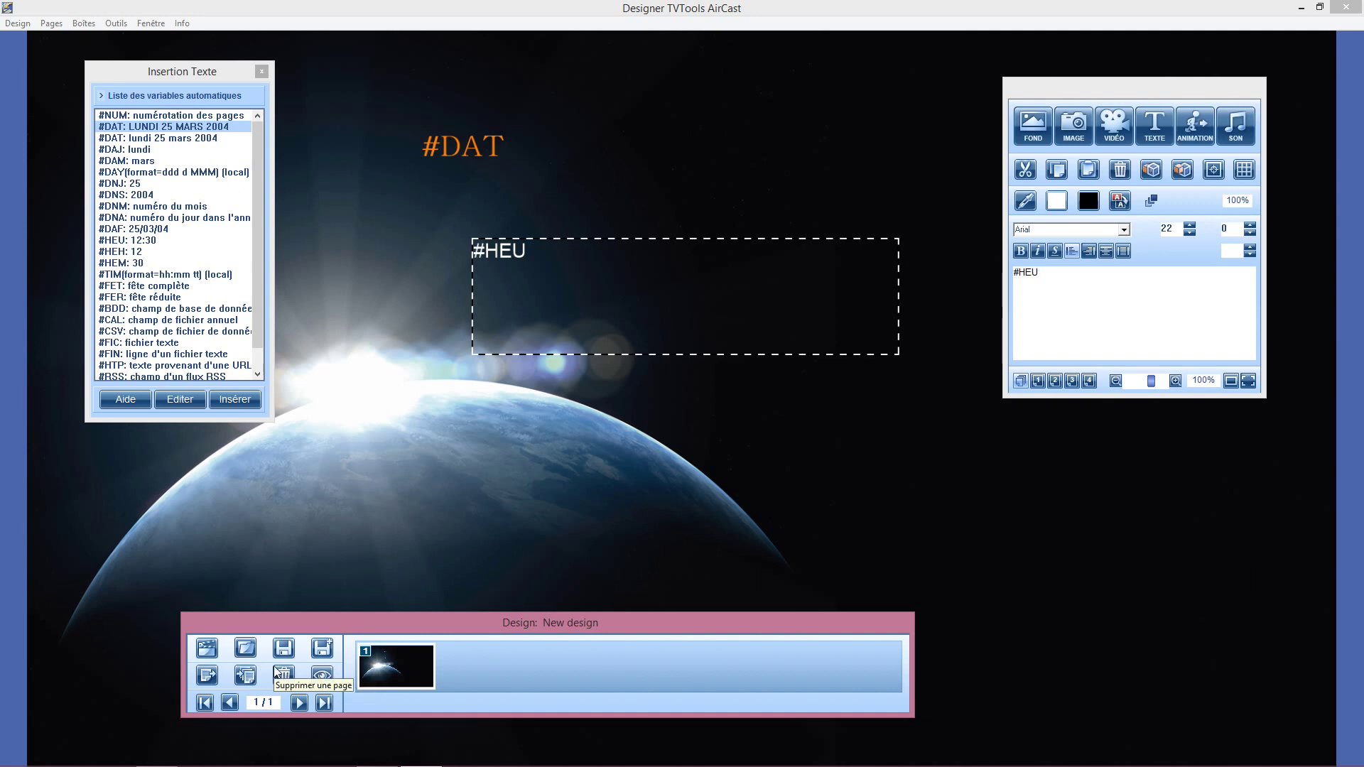
# Duplicate the #DAT text box below #HEU, append + 1 to the copy's variable and preview the page.
pyautogui.click(517, 173)
pyautogui.moveTo(518, 174); pyautogui.dragTo(557, 405)
pyautogui.click(593, 369)
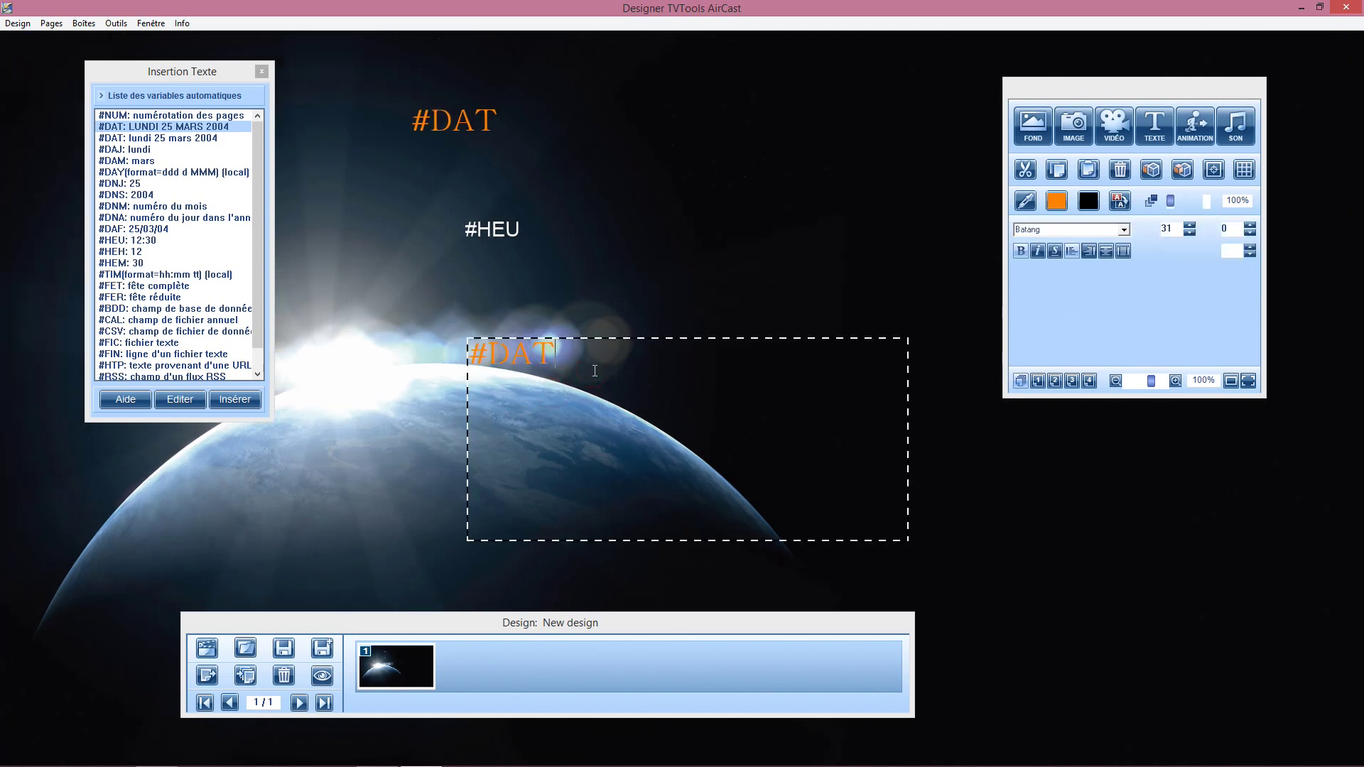
pyautogui.write('+ 1')
pyautogui.click(989, 502)
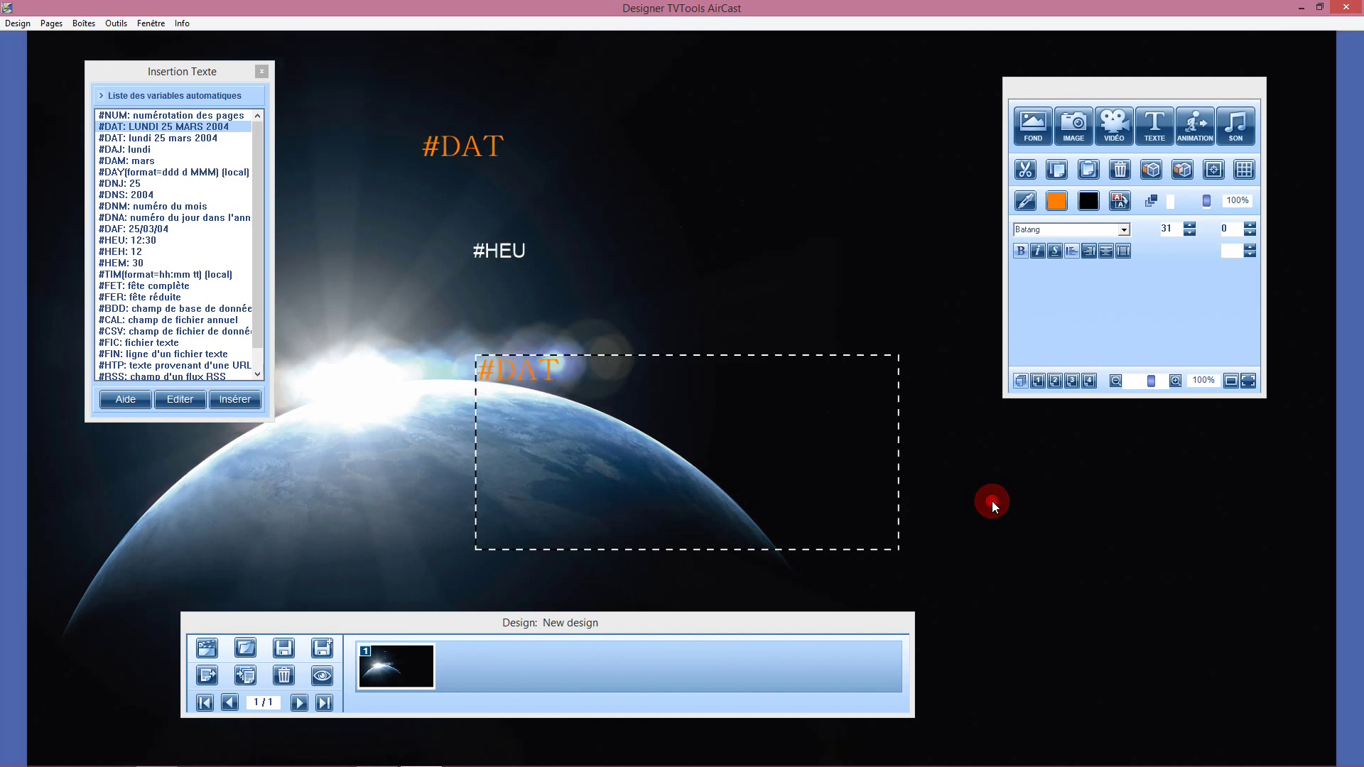
pyautogui.click(322, 675)
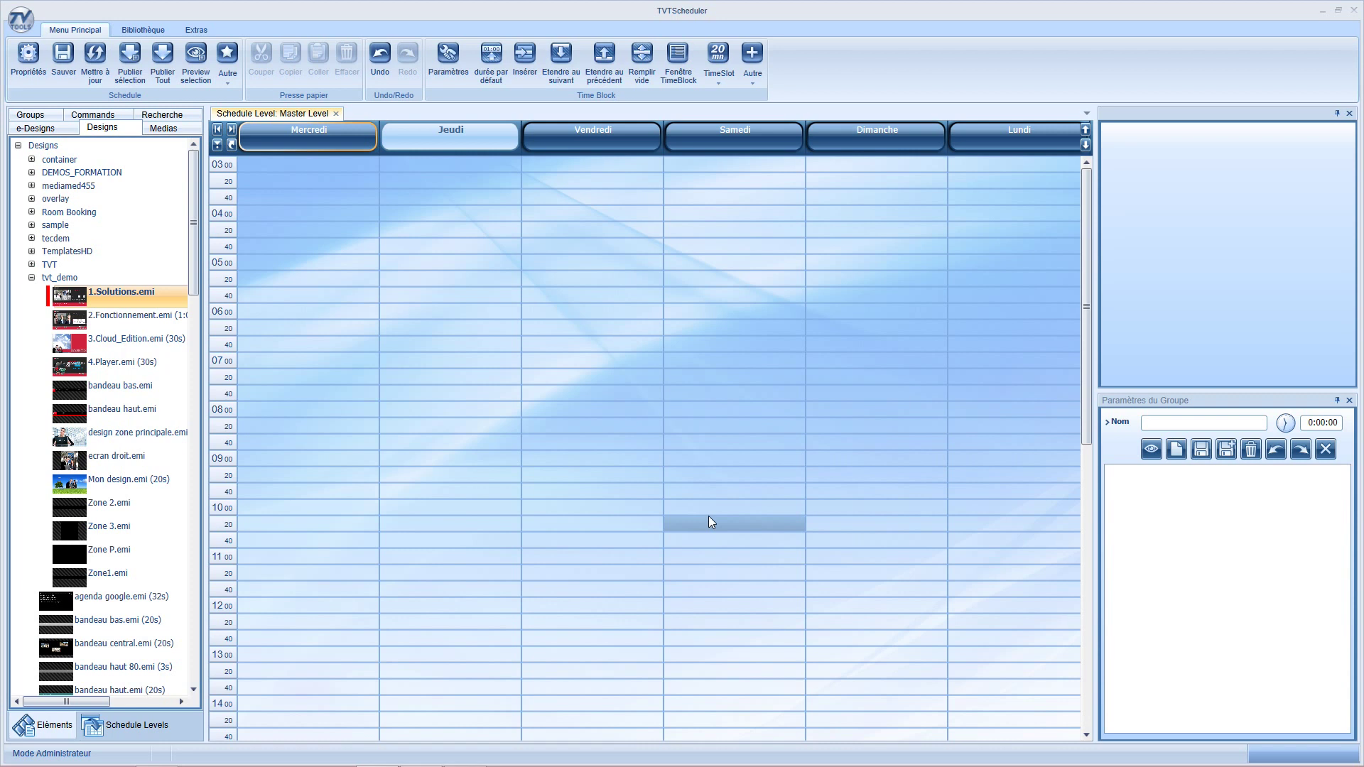
# Open the calendar editor from TVTScheduler.
pyautogui.click(200, 28)
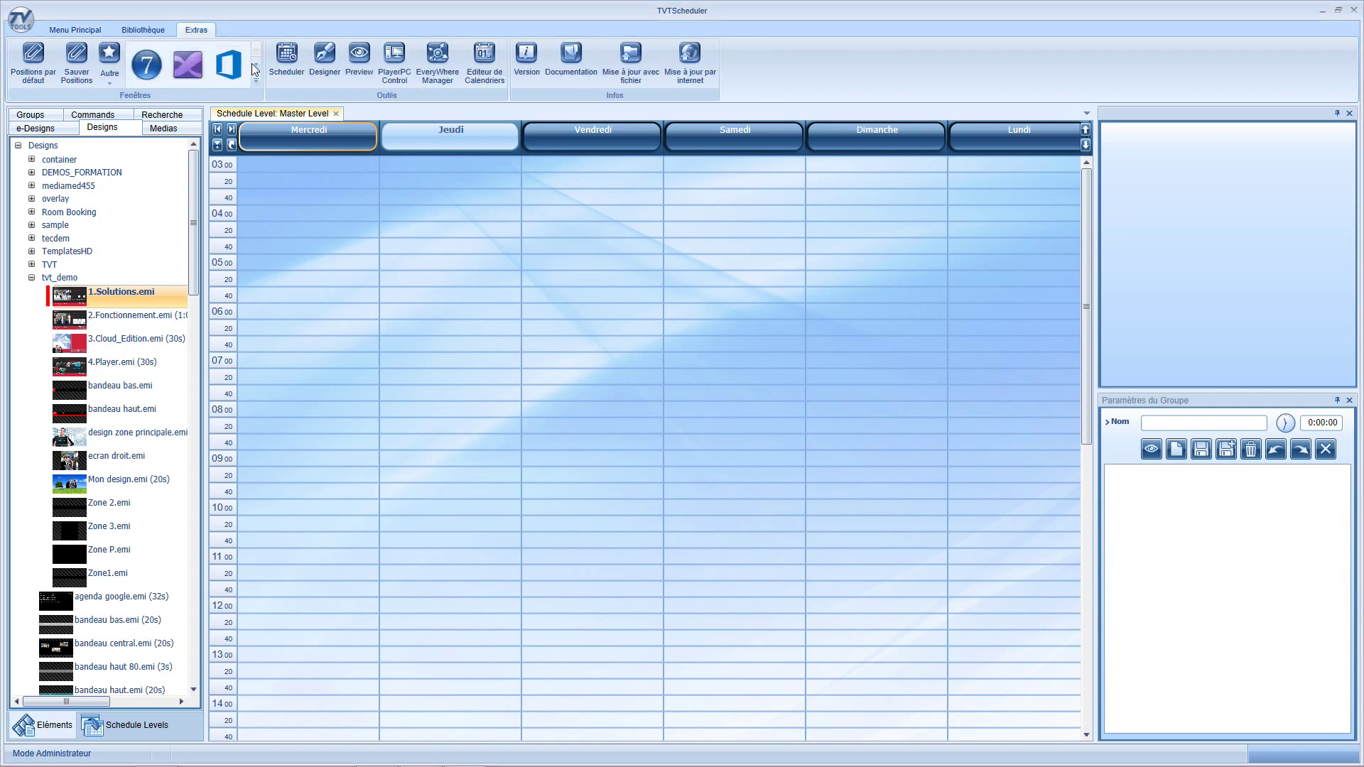
pyautogui.click(486, 57)
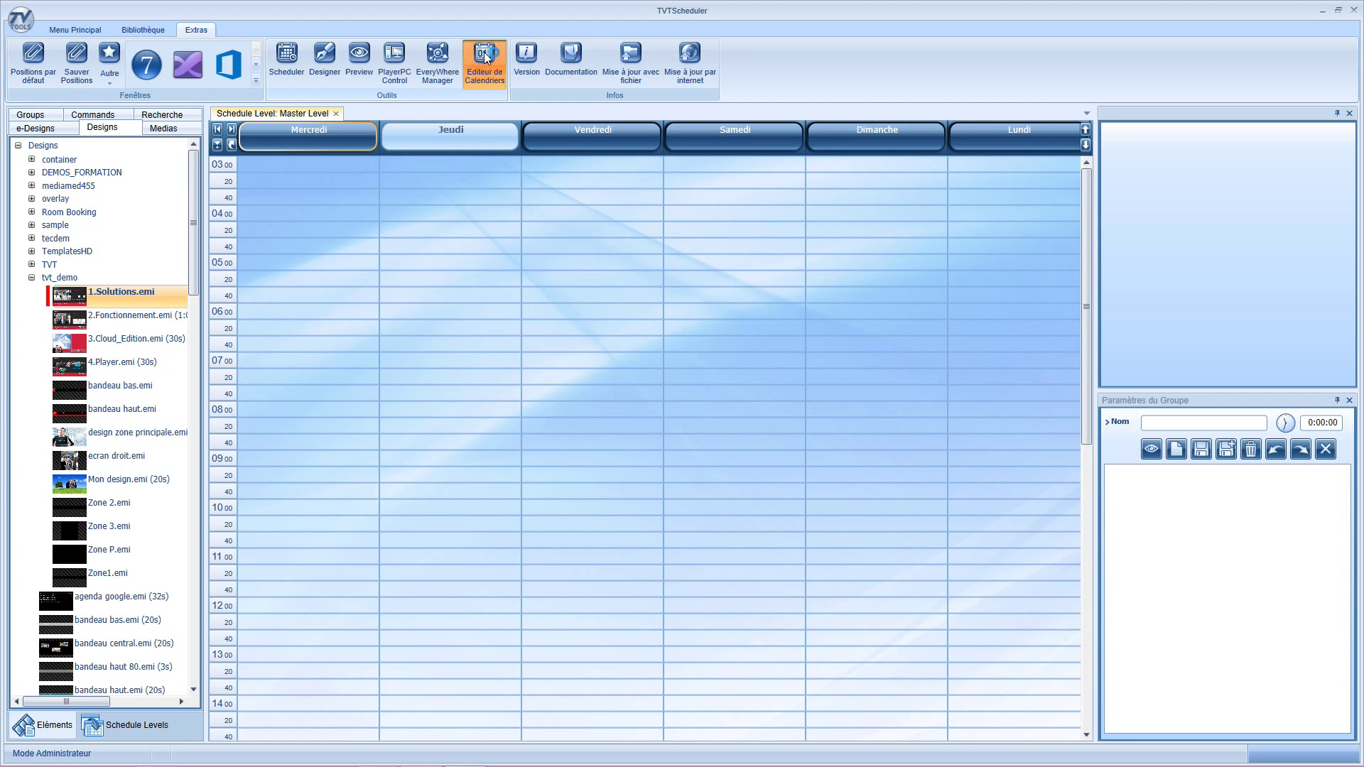
pyautogui.click(486, 57)
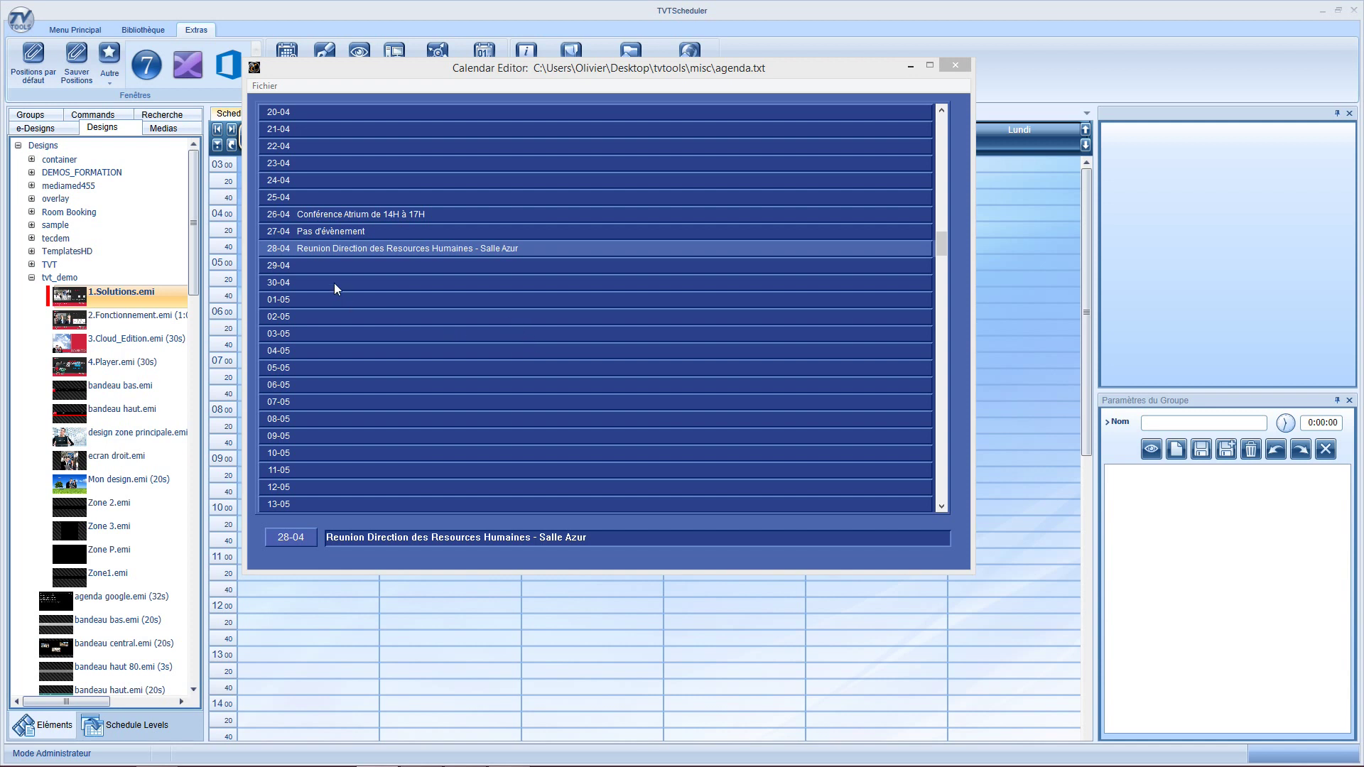
# Enter the event "Conférence Auditorium de 14H à 17H" for 29-04 in the calendar.
pyautogui.click(307, 265)
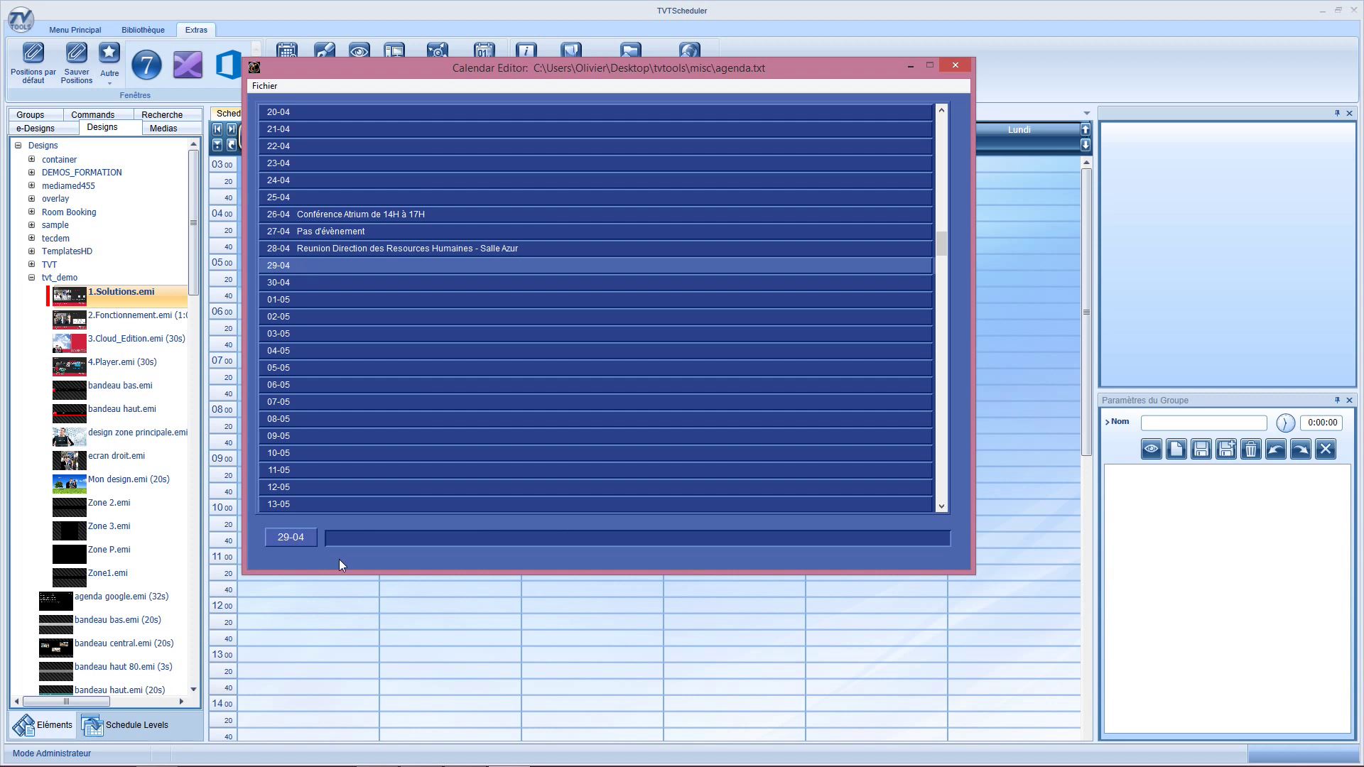
pyautogui.click(353, 540)
pyautogui.write('Conférence Auditorium de 14H à 17H')
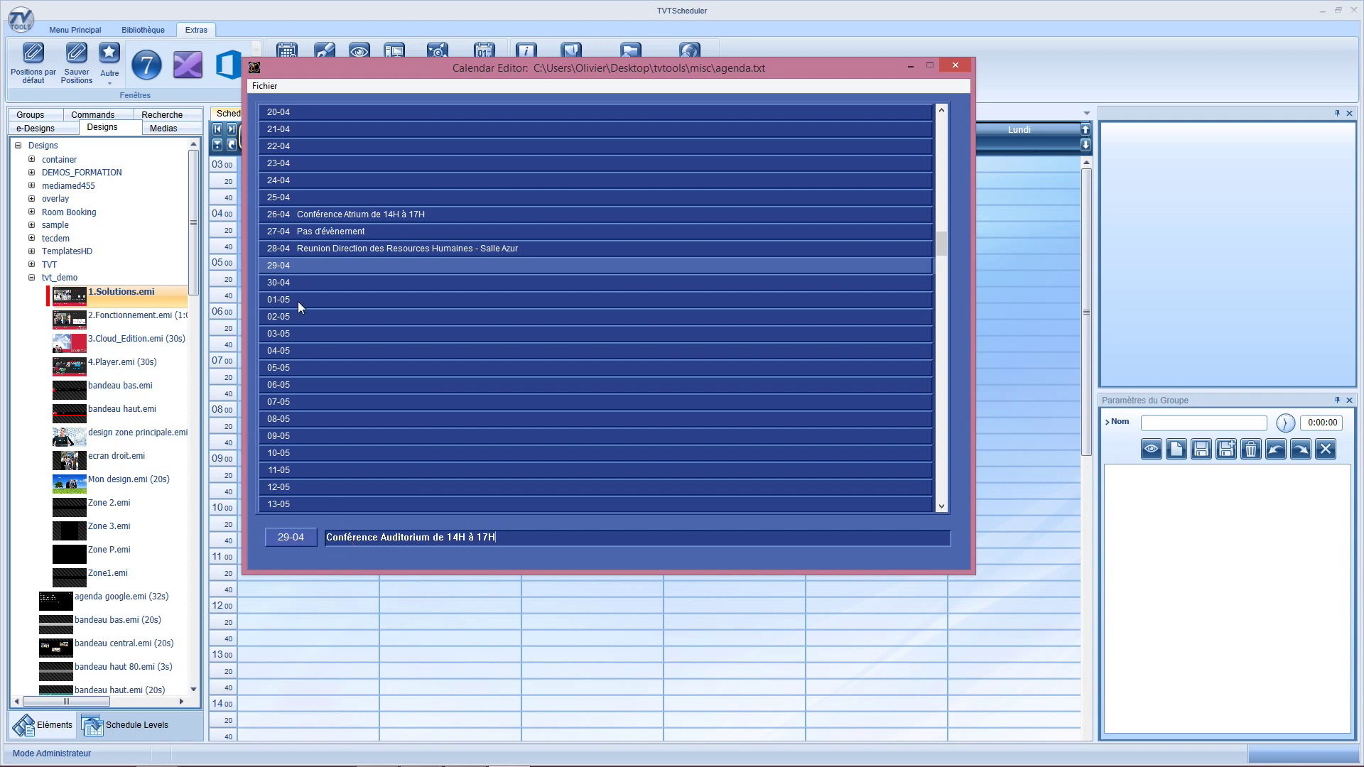
# Enter "Pas d'évènement" for 30-04 in the calendar.
pyautogui.click(314, 284)
pyautogui.click(345, 537)
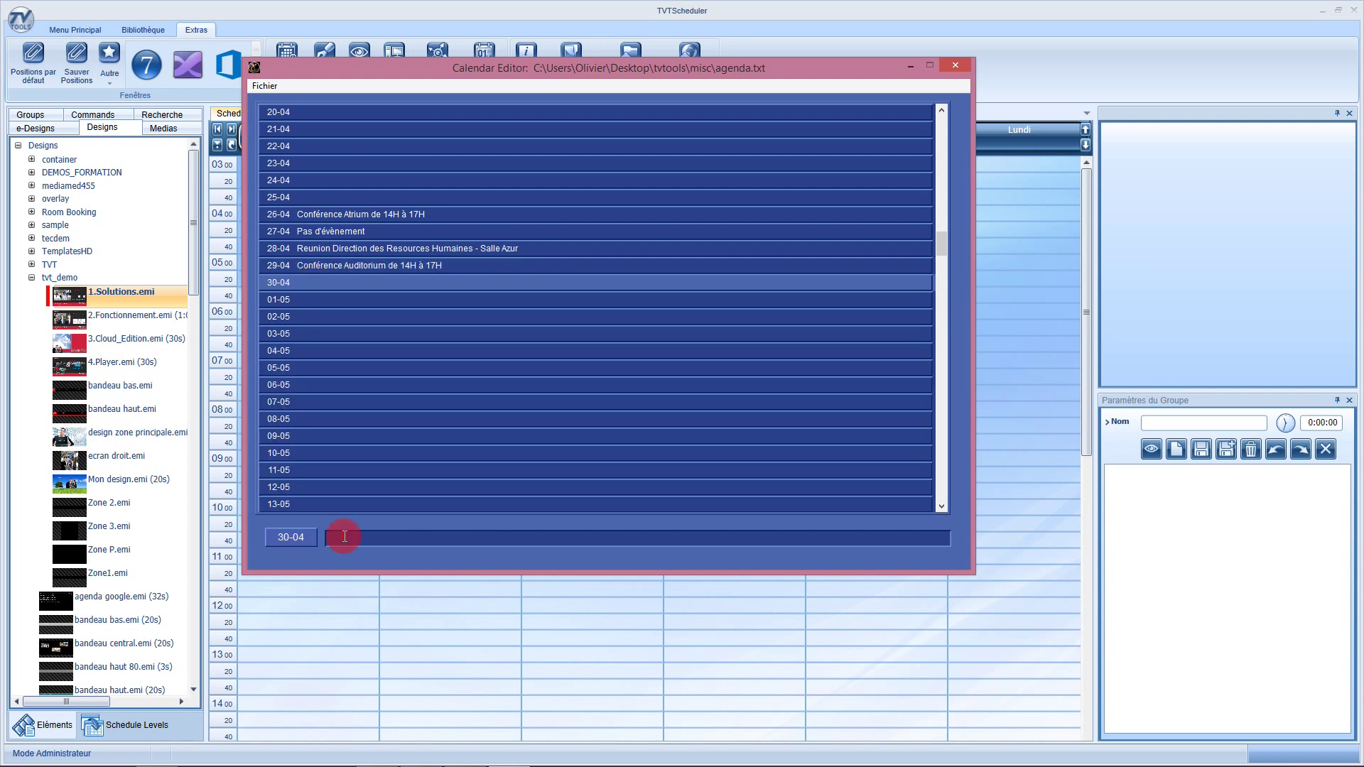
pyautogui.write('Pas')
pyautogui.moveTo(111, 754)
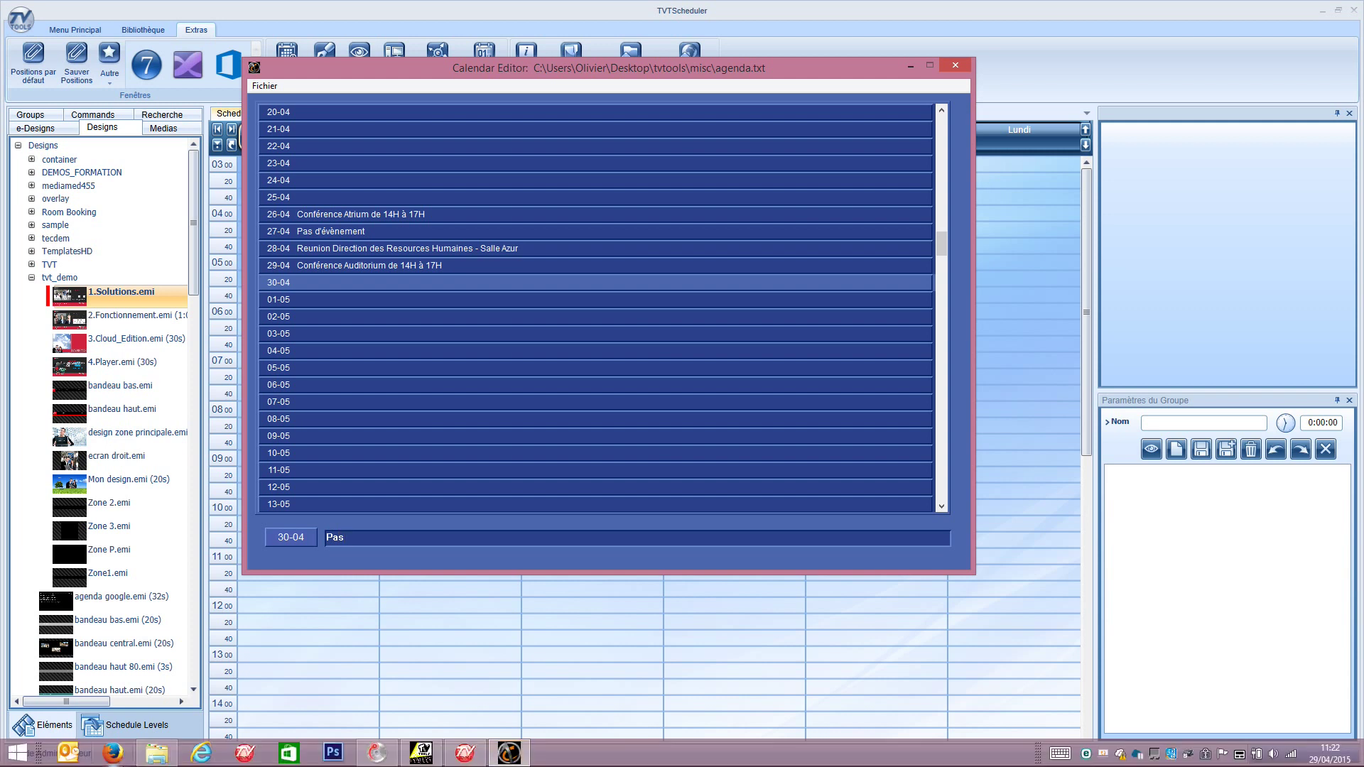
pyautogui.write("d'é")
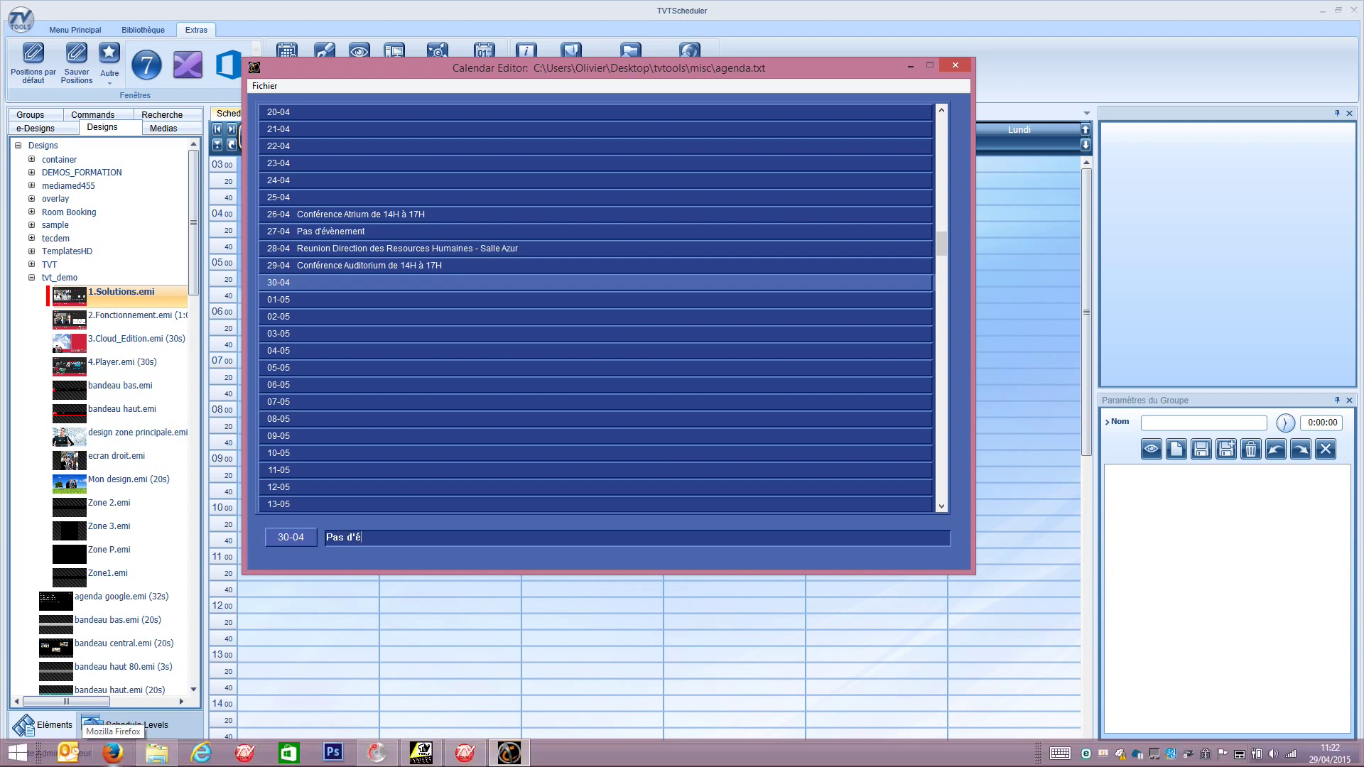
pyautogui.write('vènement')
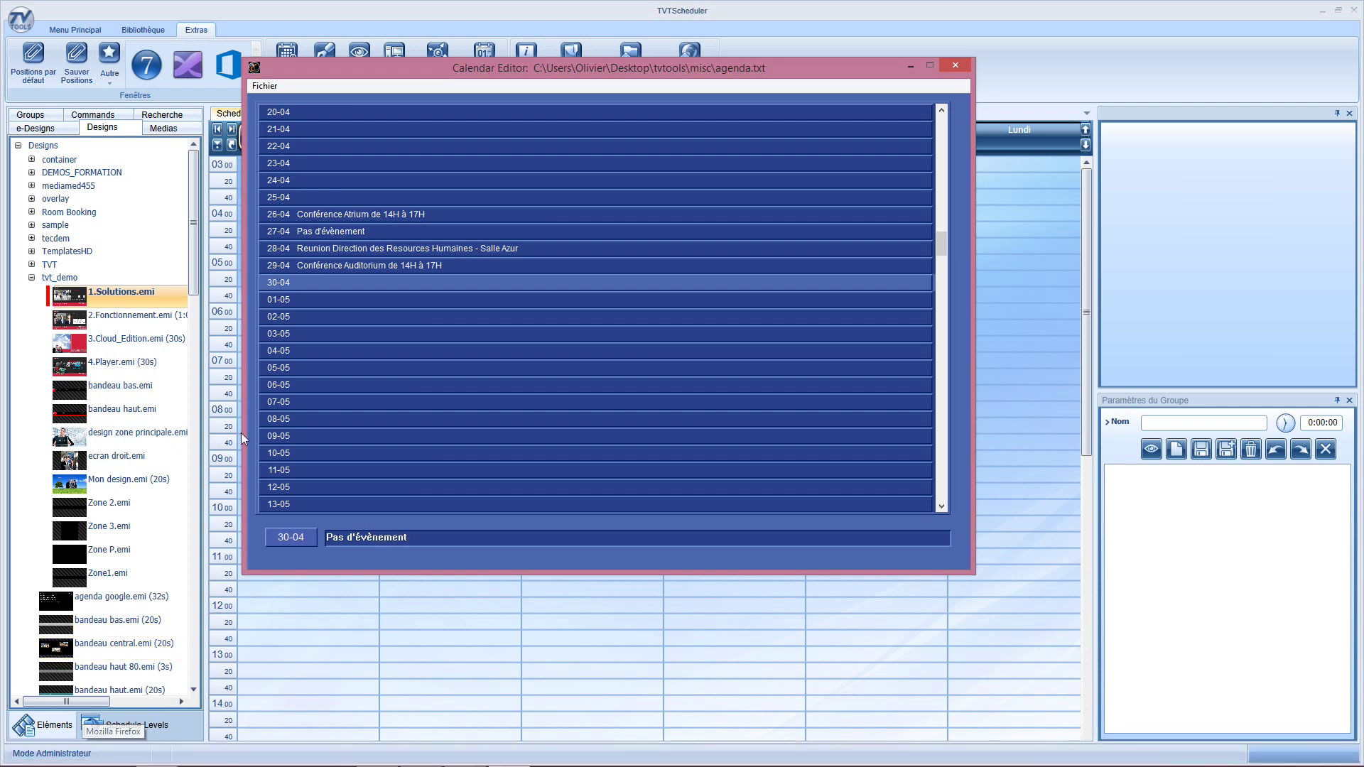
pyautogui.click(339, 304)
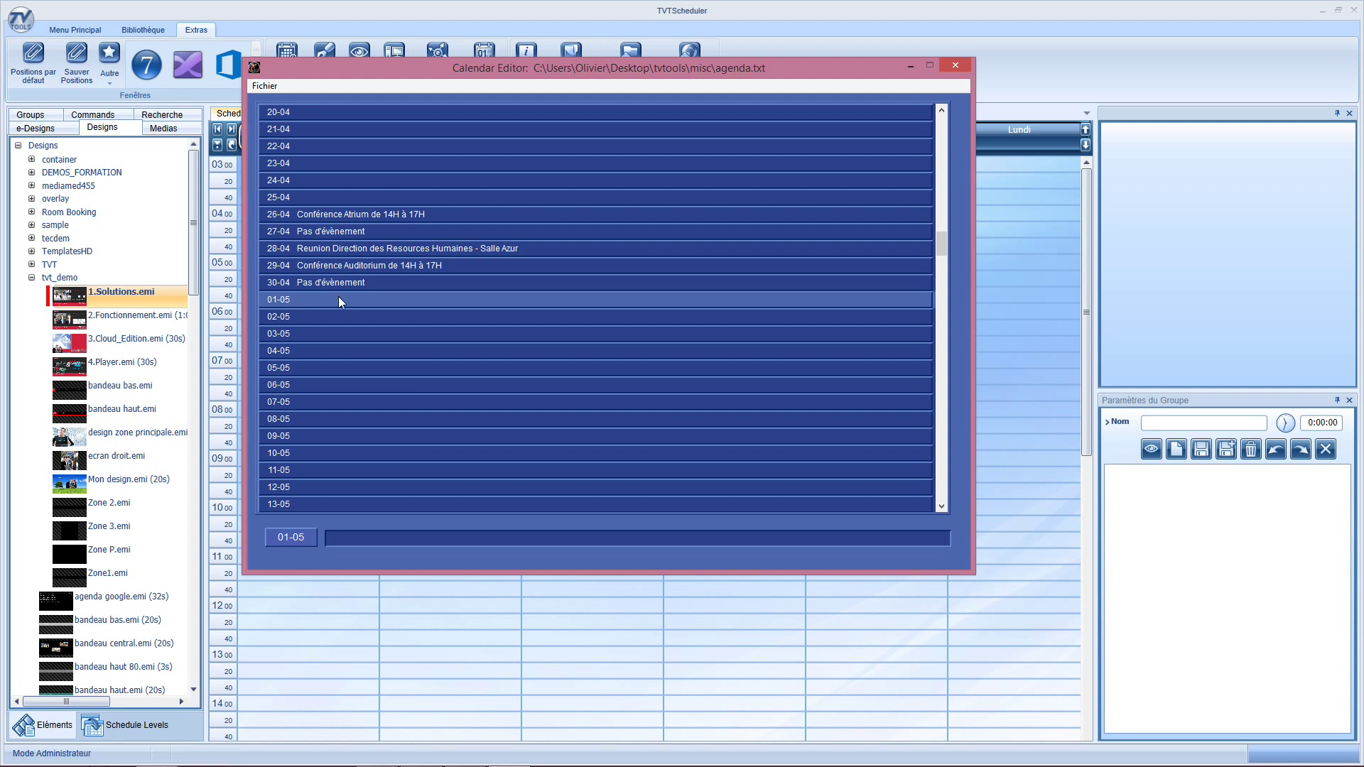
# Save the calendar under the file name agenda, replacing the existing file.
pyautogui.click(271, 86)
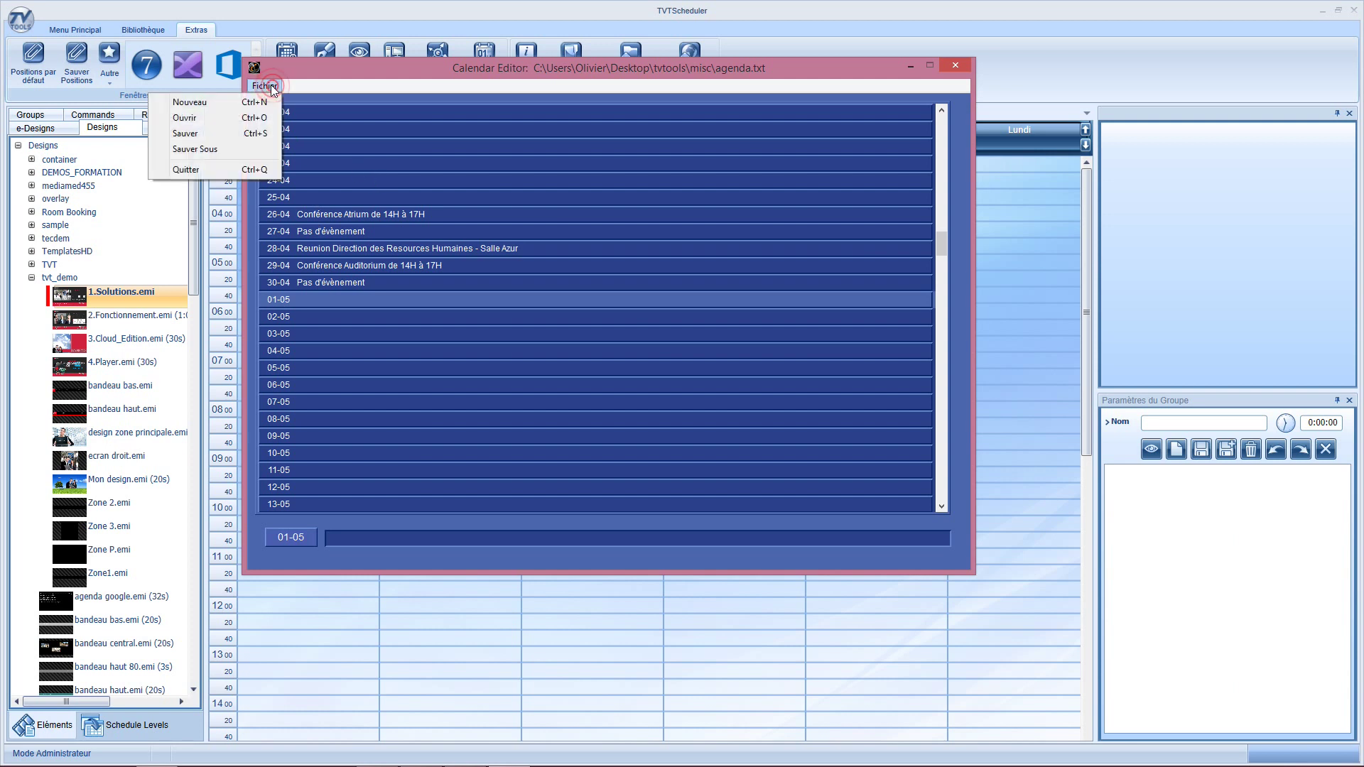
pyautogui.click(200, 149)
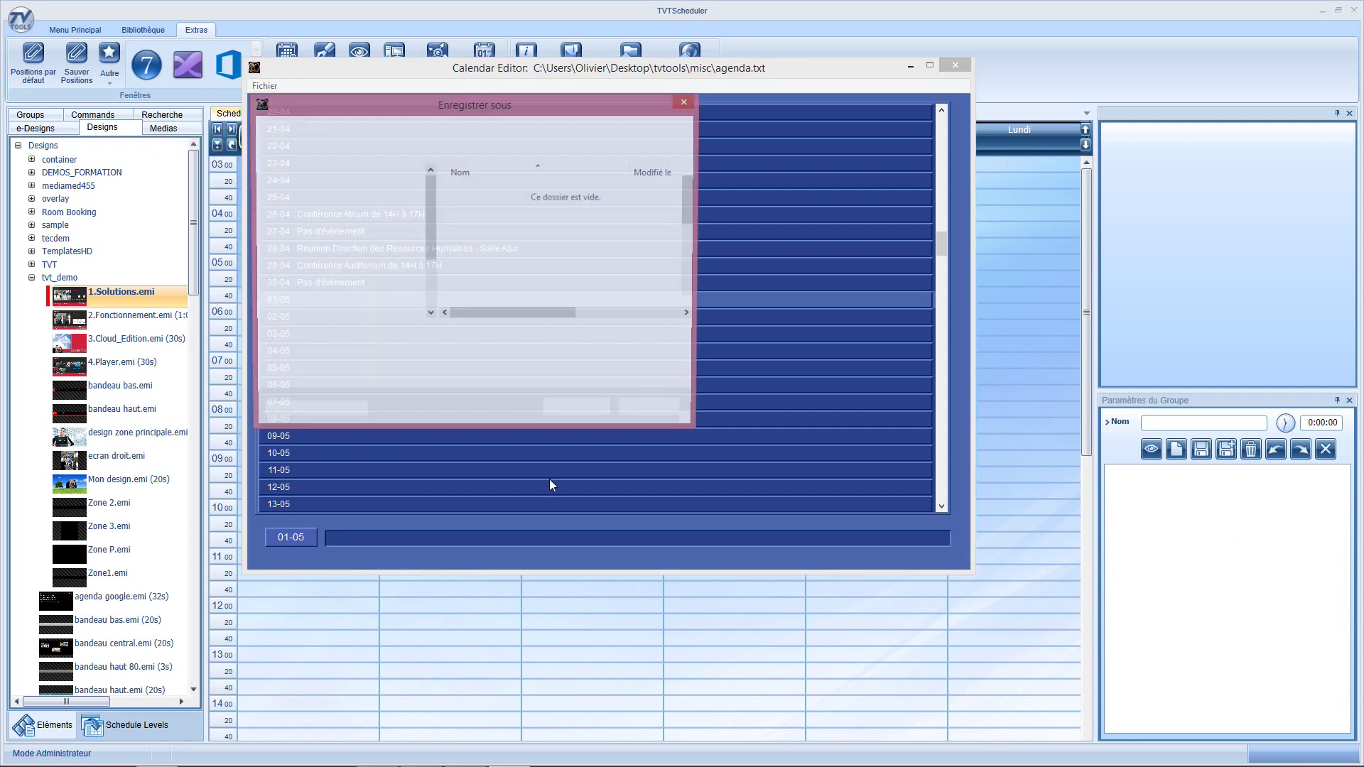
pyautogui.click(384, 335)
pyautogui.write('agenda')
pyautogui.click(595, 410)
pyautogui.click(713, 392)
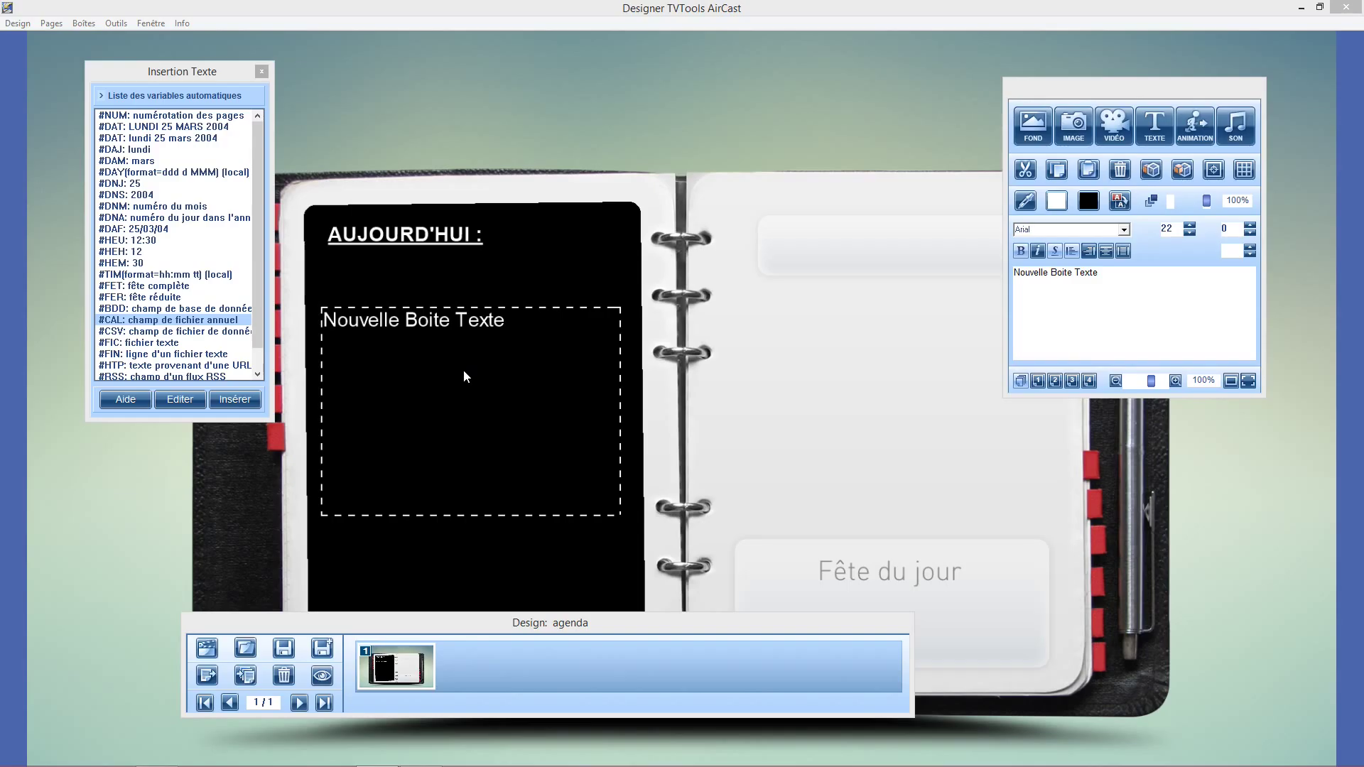
# Replace the placeholder under AUJOURD'HUI with the #CAL variable linked to the agenda text file in the misc folder.
pyautogui.click(420, 374)
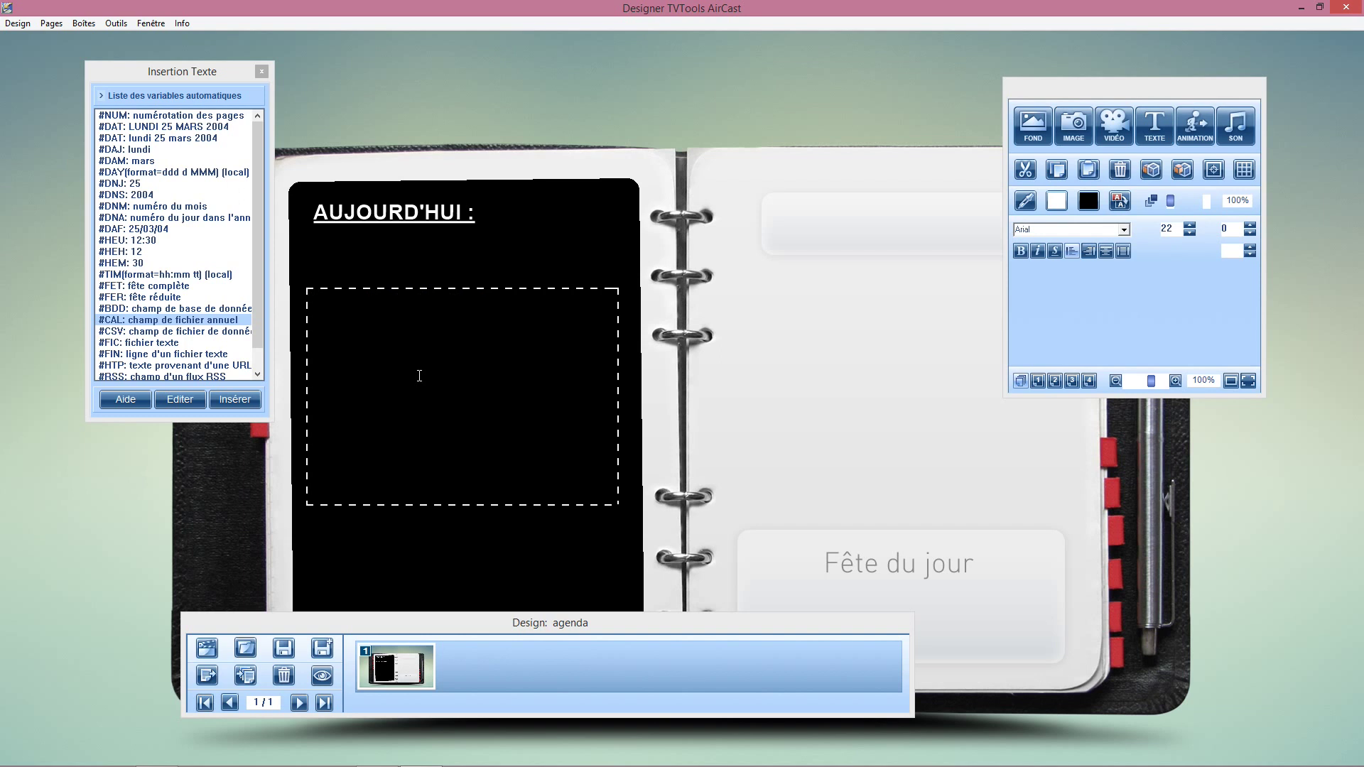
pyautogui.click(123, 325)
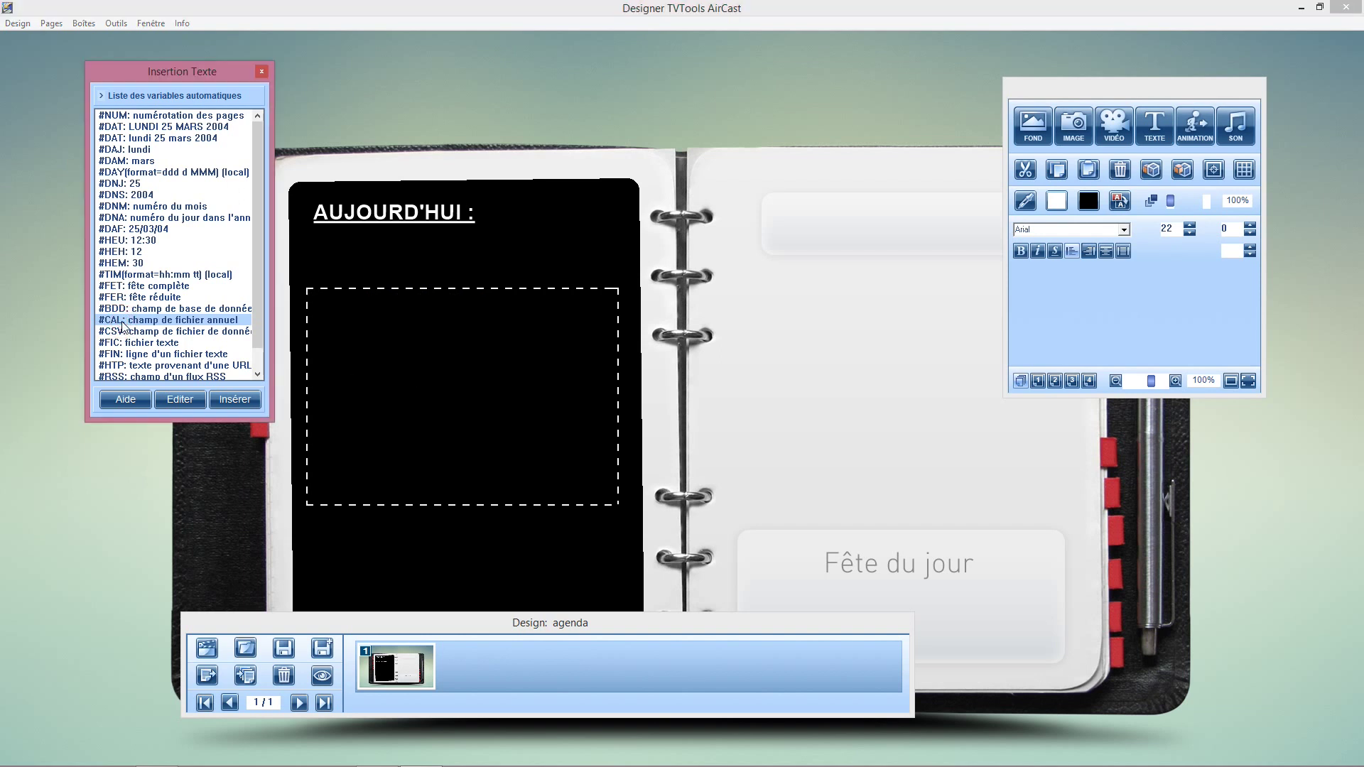
pyautogui.click(239, 401)
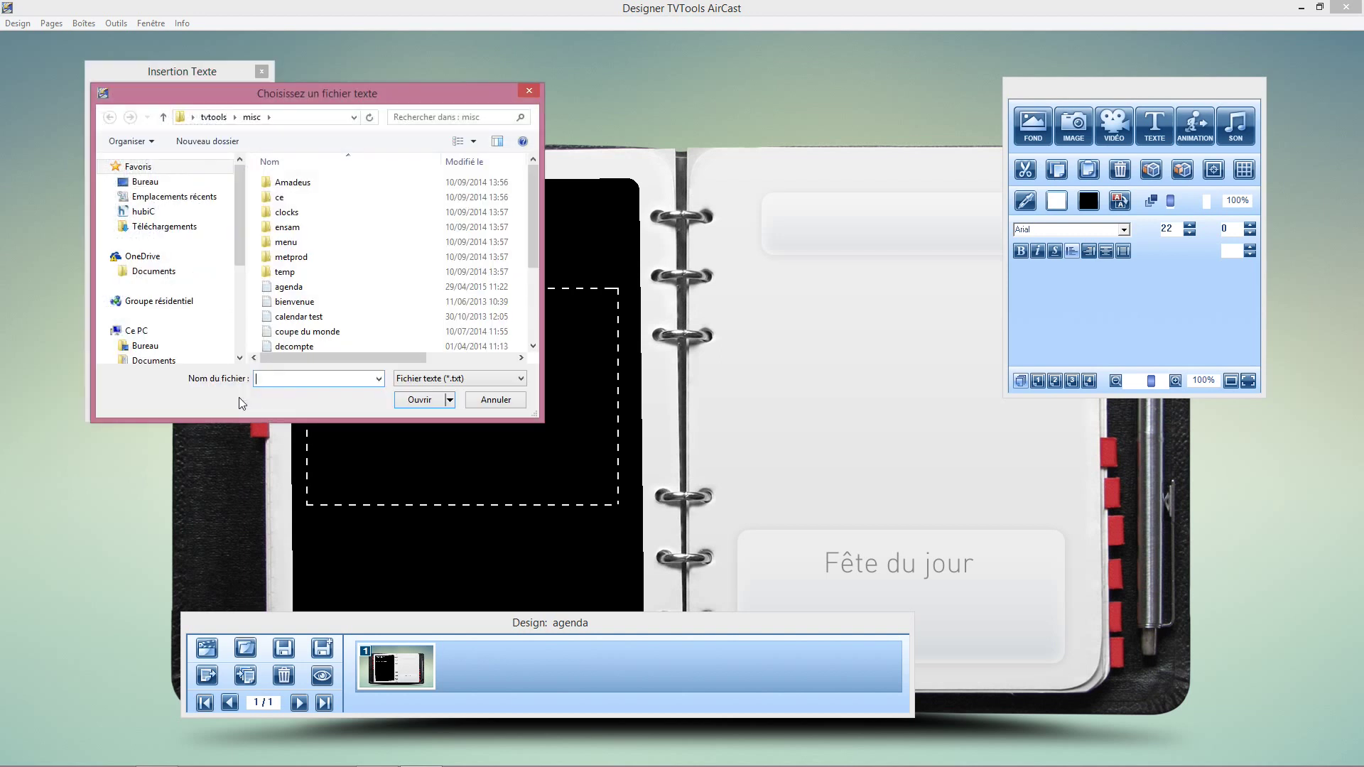
pyautogui.click(290, 289)
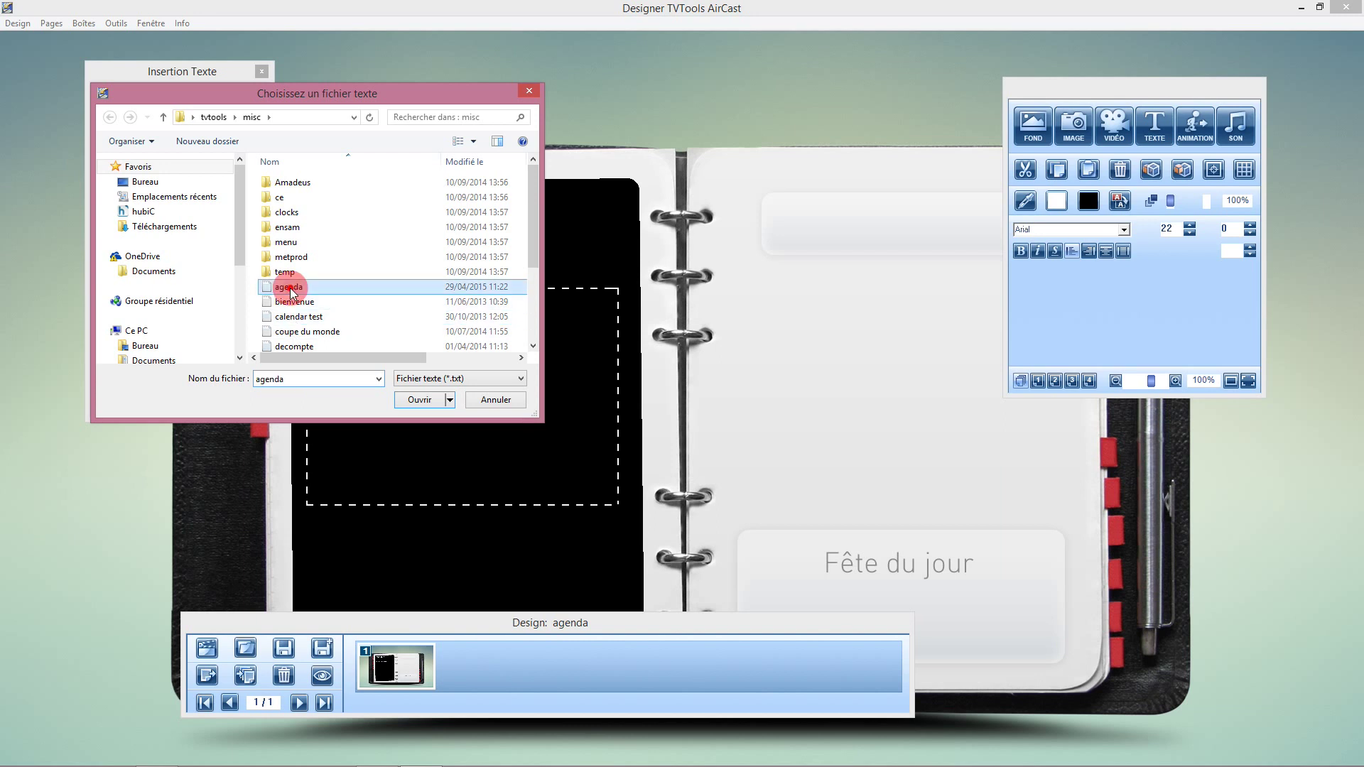
pyautogui.click(419, 400)
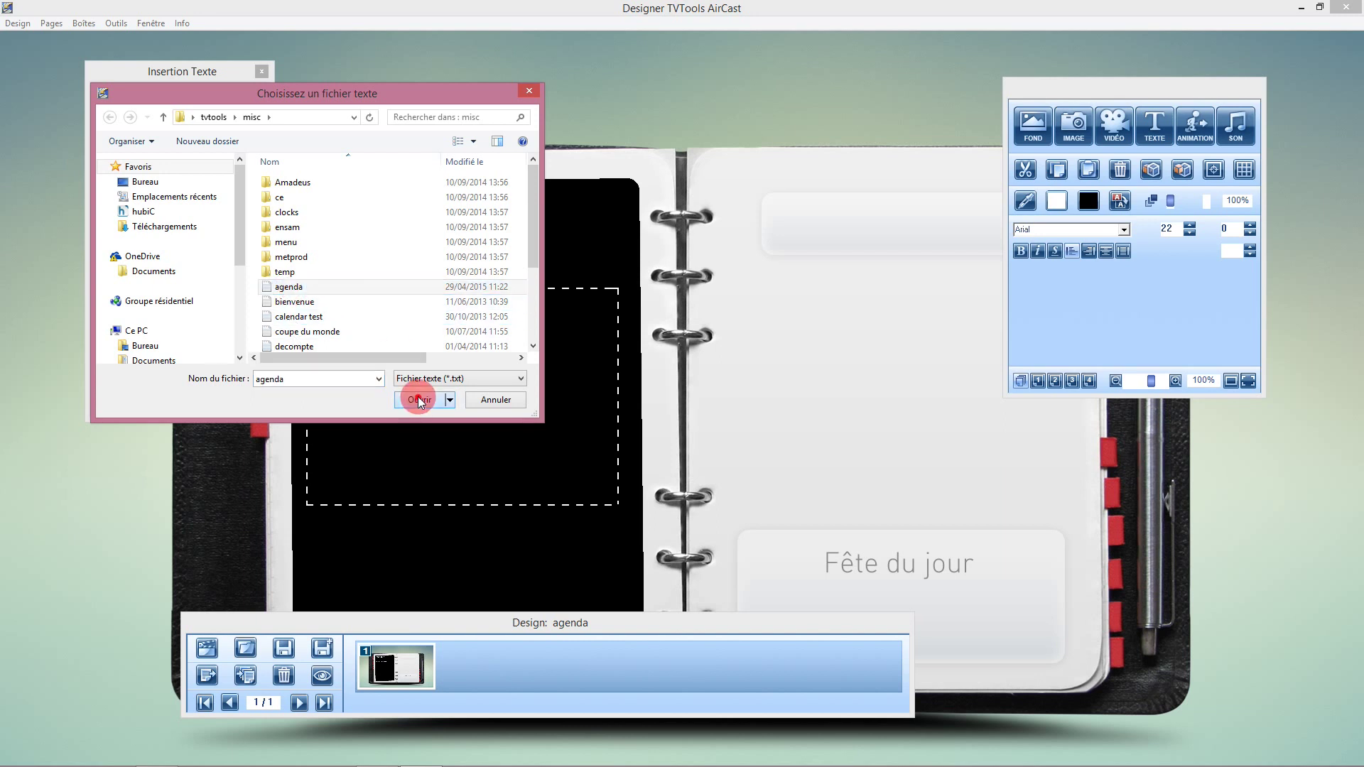
pyautogui.moveTo(318, 306); pyautogui.dragTo(490, 308)
pyautogui.click(605, 307)
pyautogui.moveTo(606, 307); pyautogui.dragTo(292, 302)
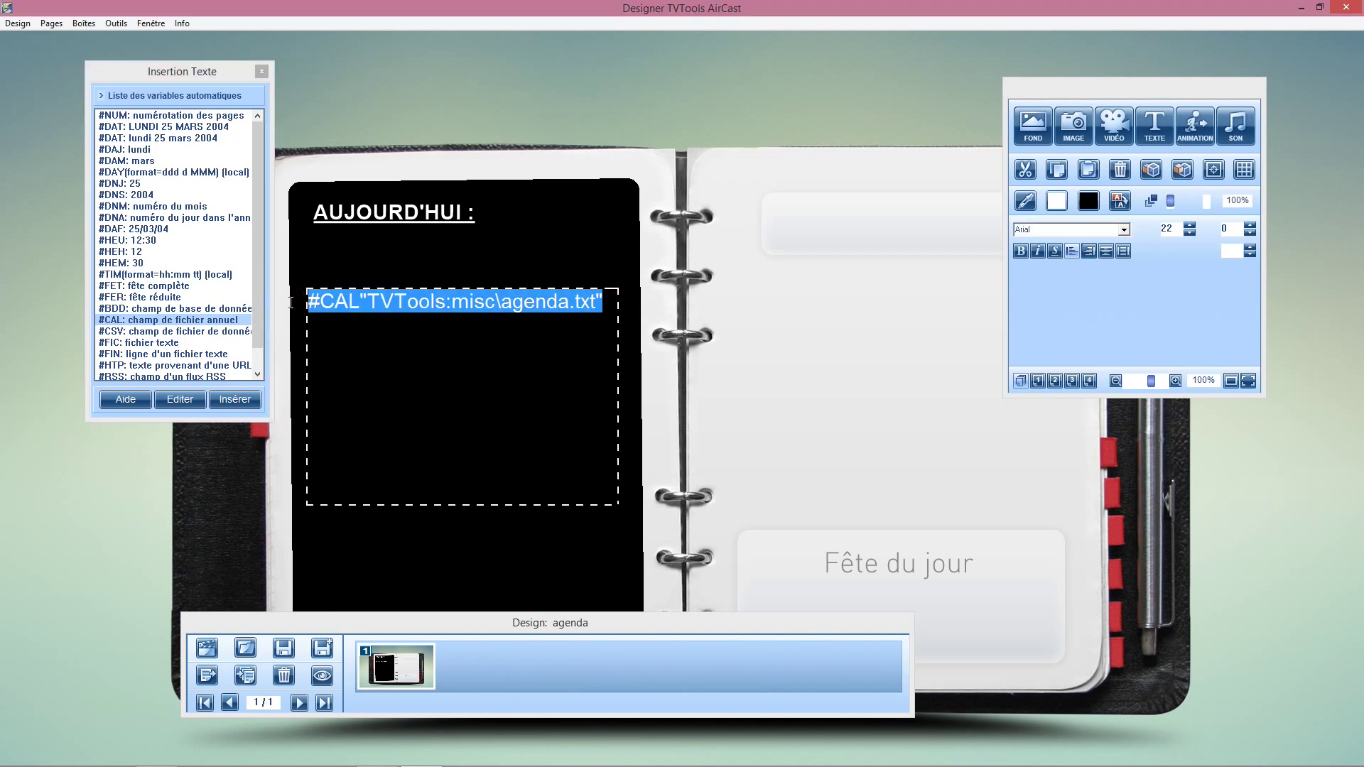
pyautogui.click(441, 569)
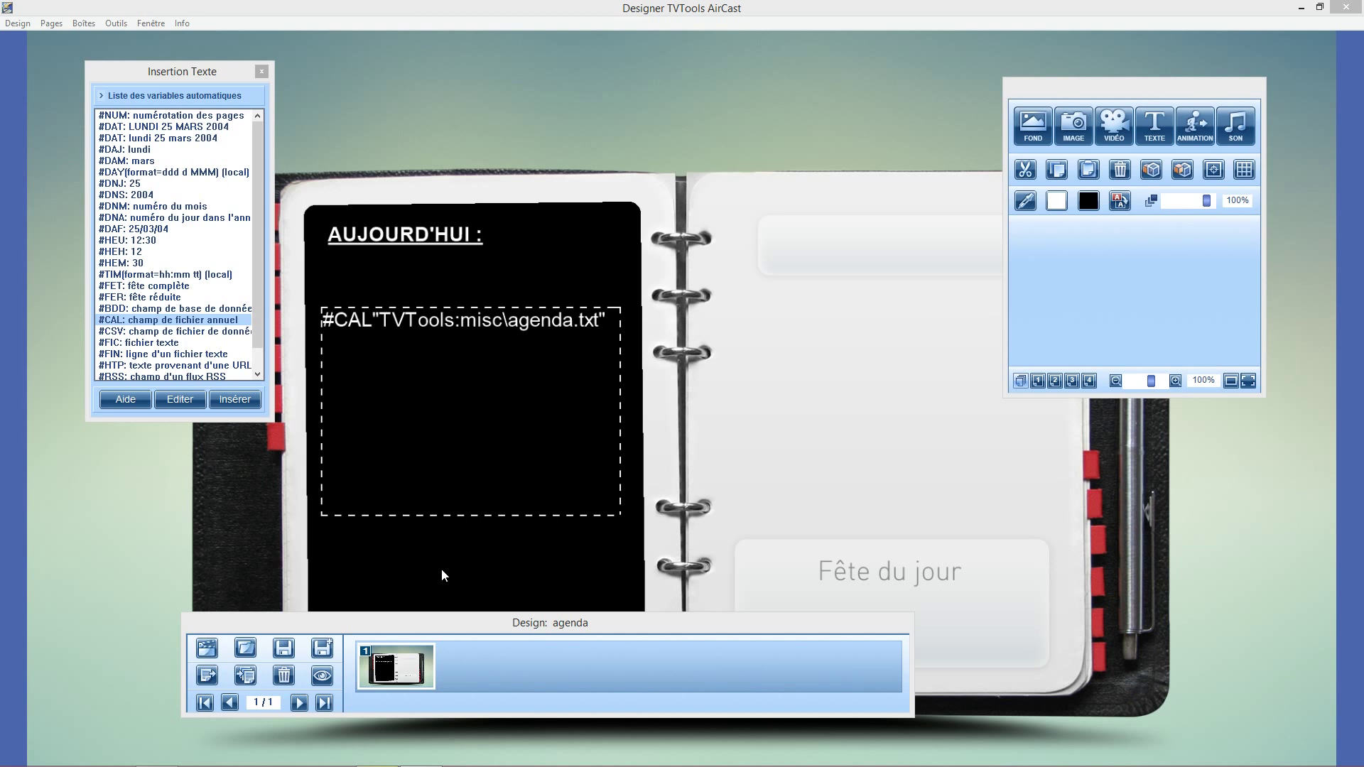
# Colour the #CAL variable text orange (RGB 255, 128, 0).
pyautogui.click(607, 322)
pyautogui.moveTo(609, 313); pyautogui.dragTo(309, 301)
pyautogui.click(1054, 203)
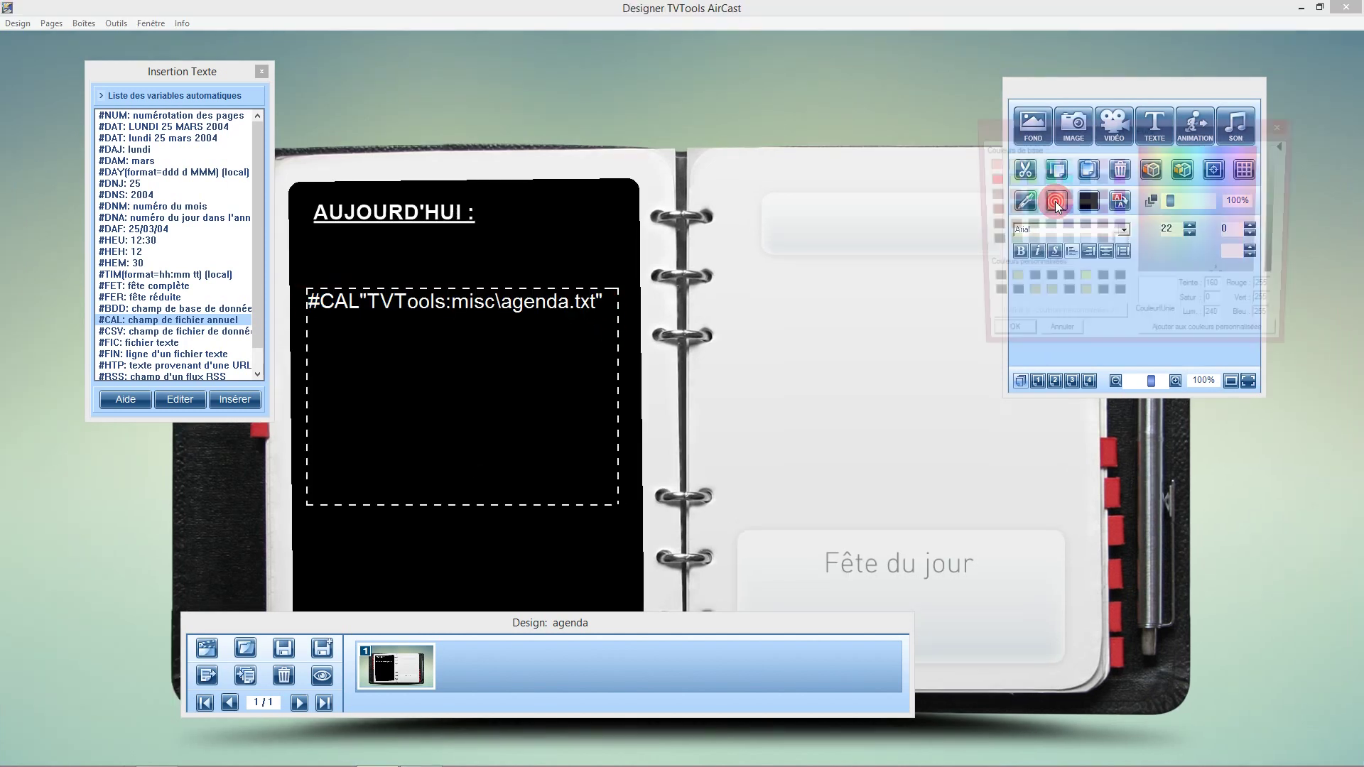
pyautogui.click(1008, 211)
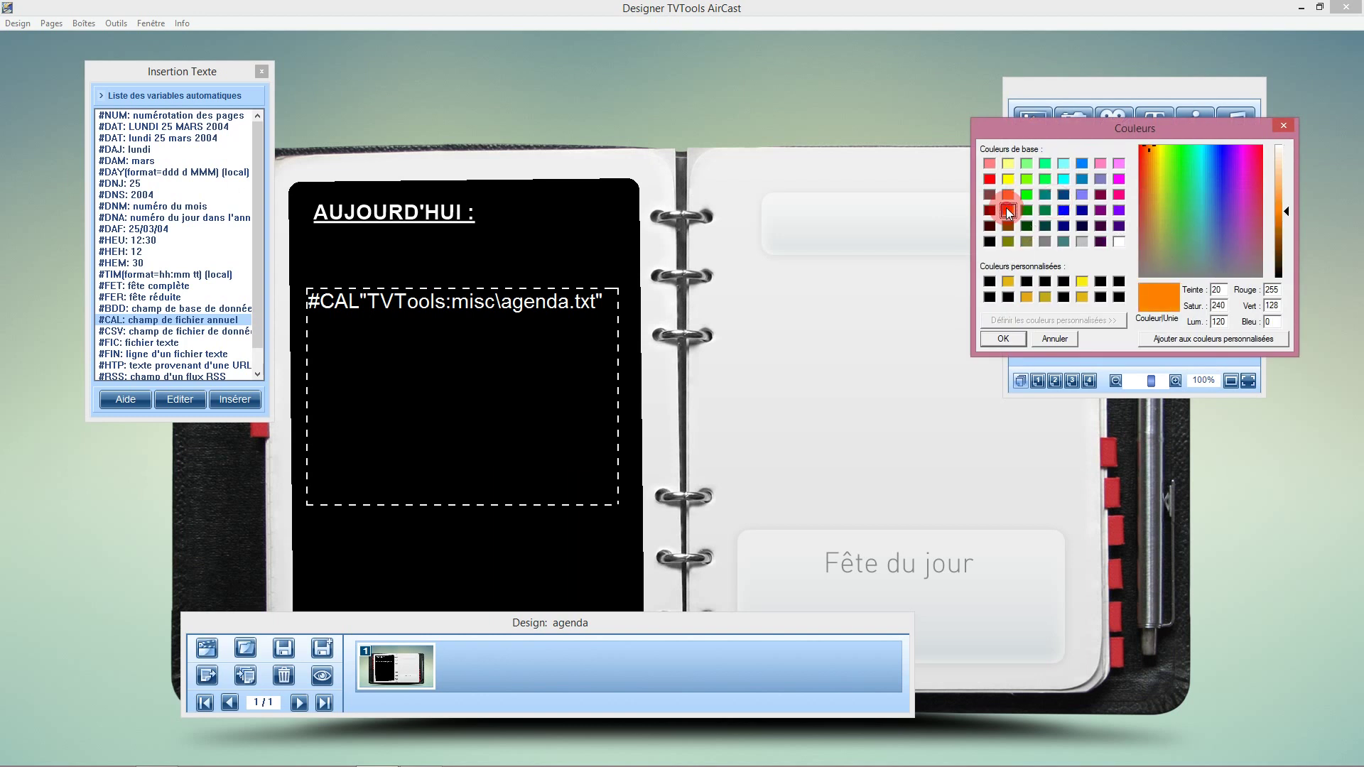
pyautogui.click(1002, 338)
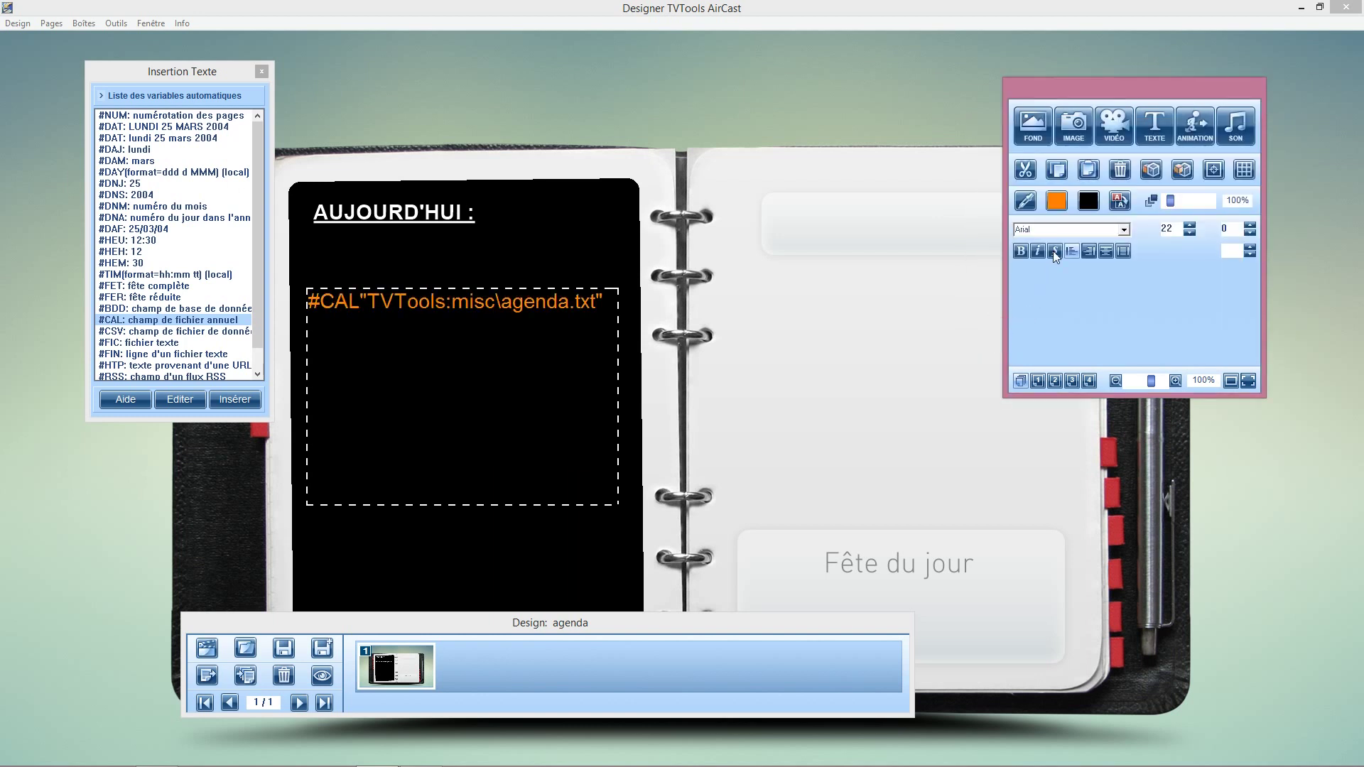
# Make the #CAL text bold at font size 25 and preview the page.
pyautogui.click(1020, 251)
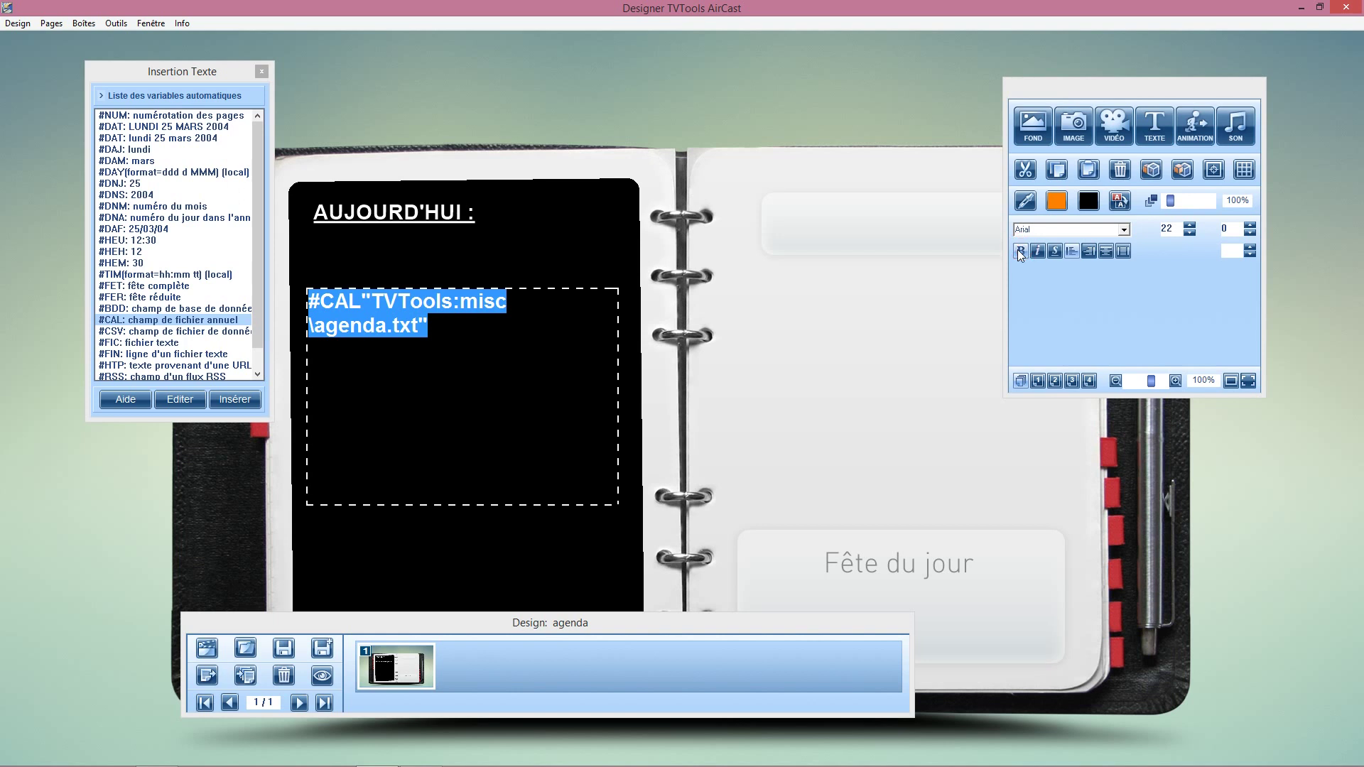
pyautogui.click(1188, 225)
pyautogui.click(1188, 225)
pyautogui.click(1188, 225)
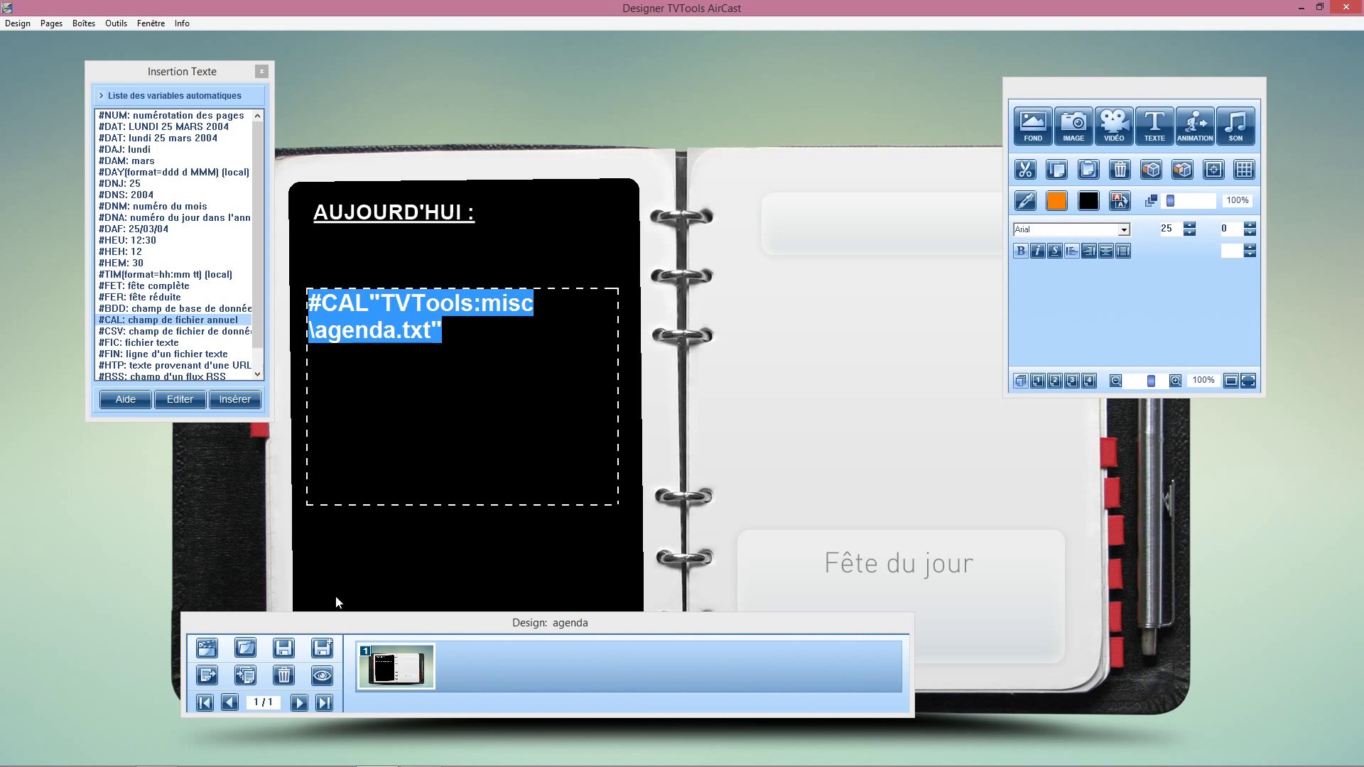
pyautogui.click(321, 678)
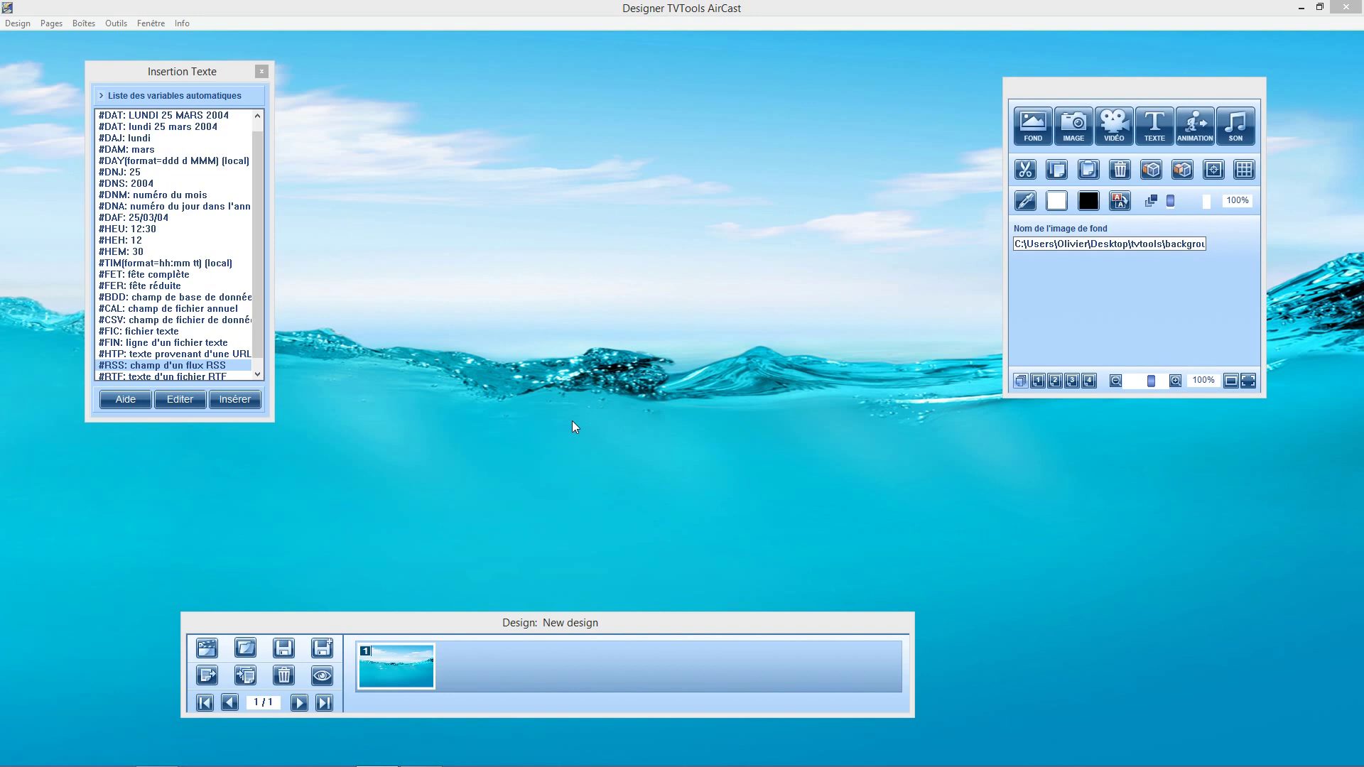
# Add a wide text box in the lower half of the page and clear its placeholder text.
pyautogui.click(412, 526)
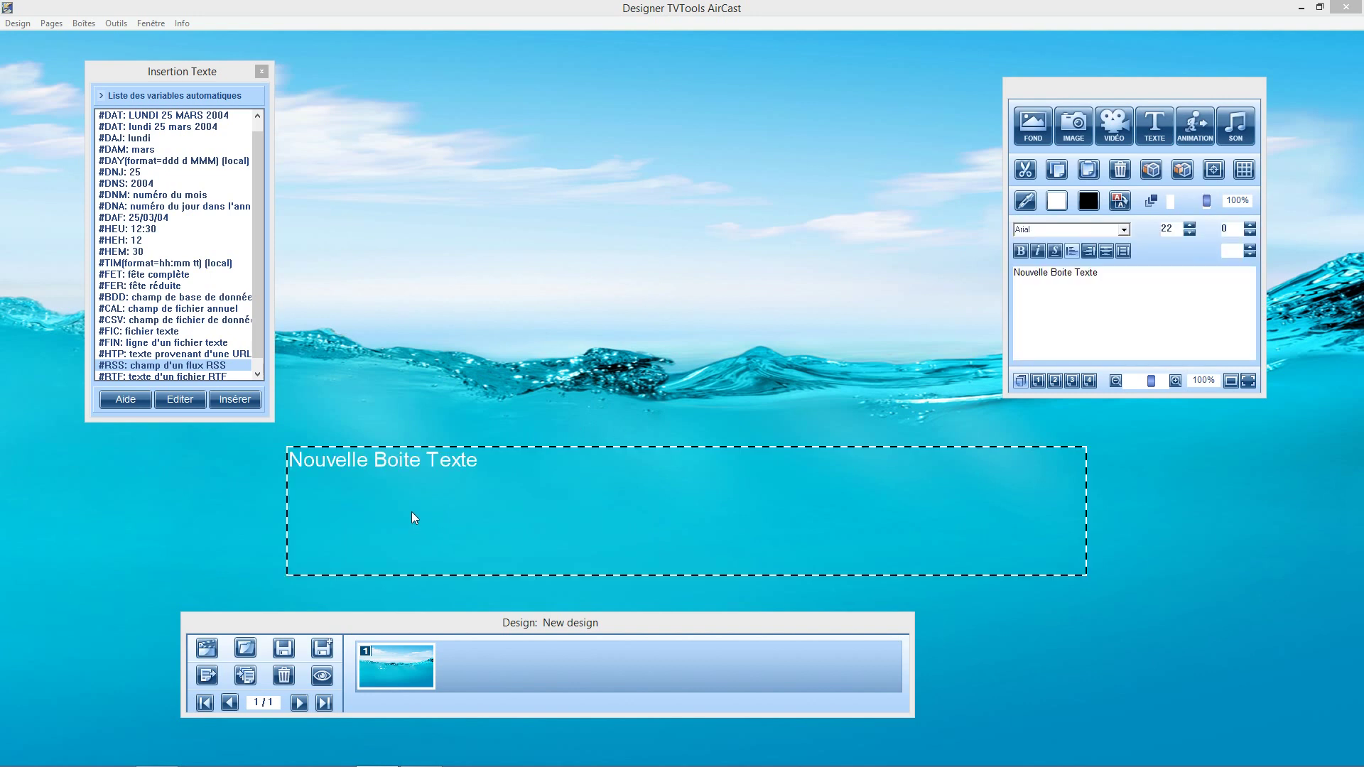
pyautogui.doubleClick(411, 511)
pyautogui.press('BackSpace')
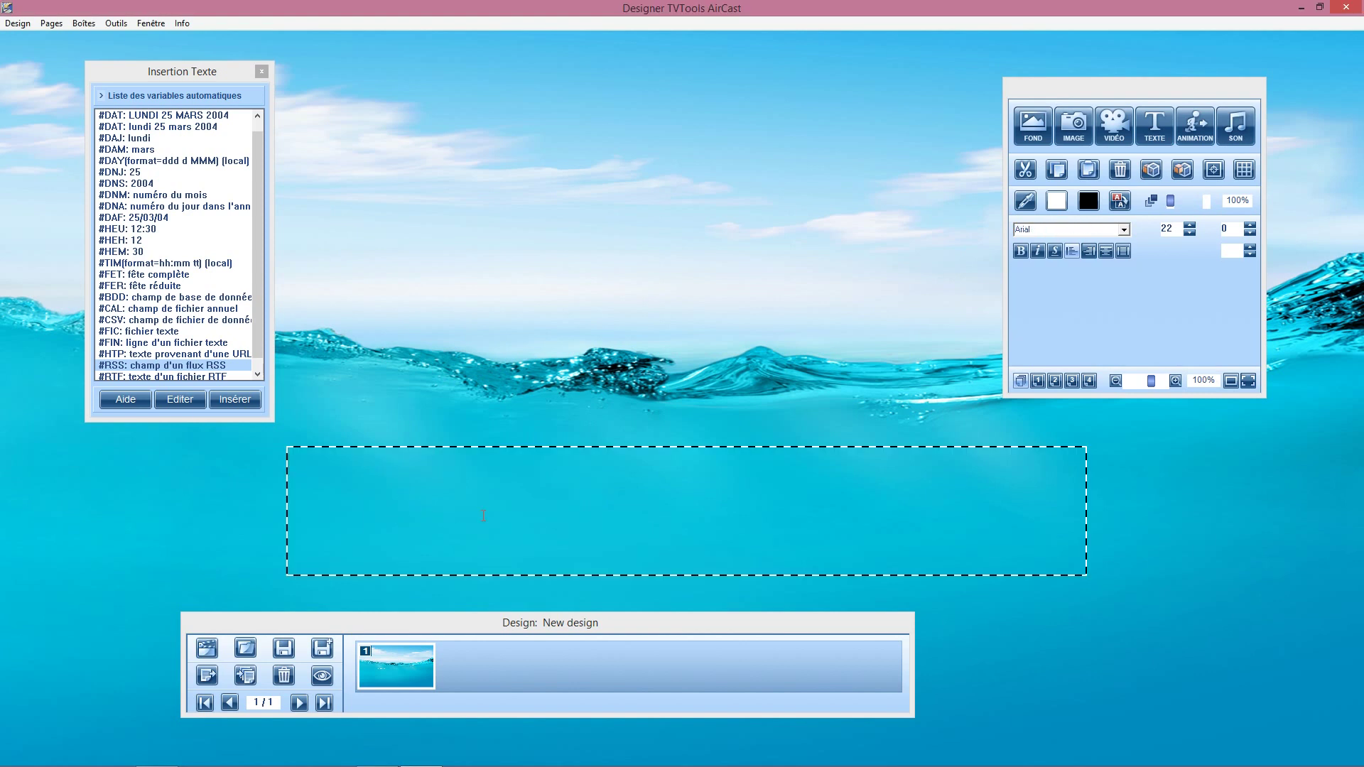
pyautogui.click(114, 367)
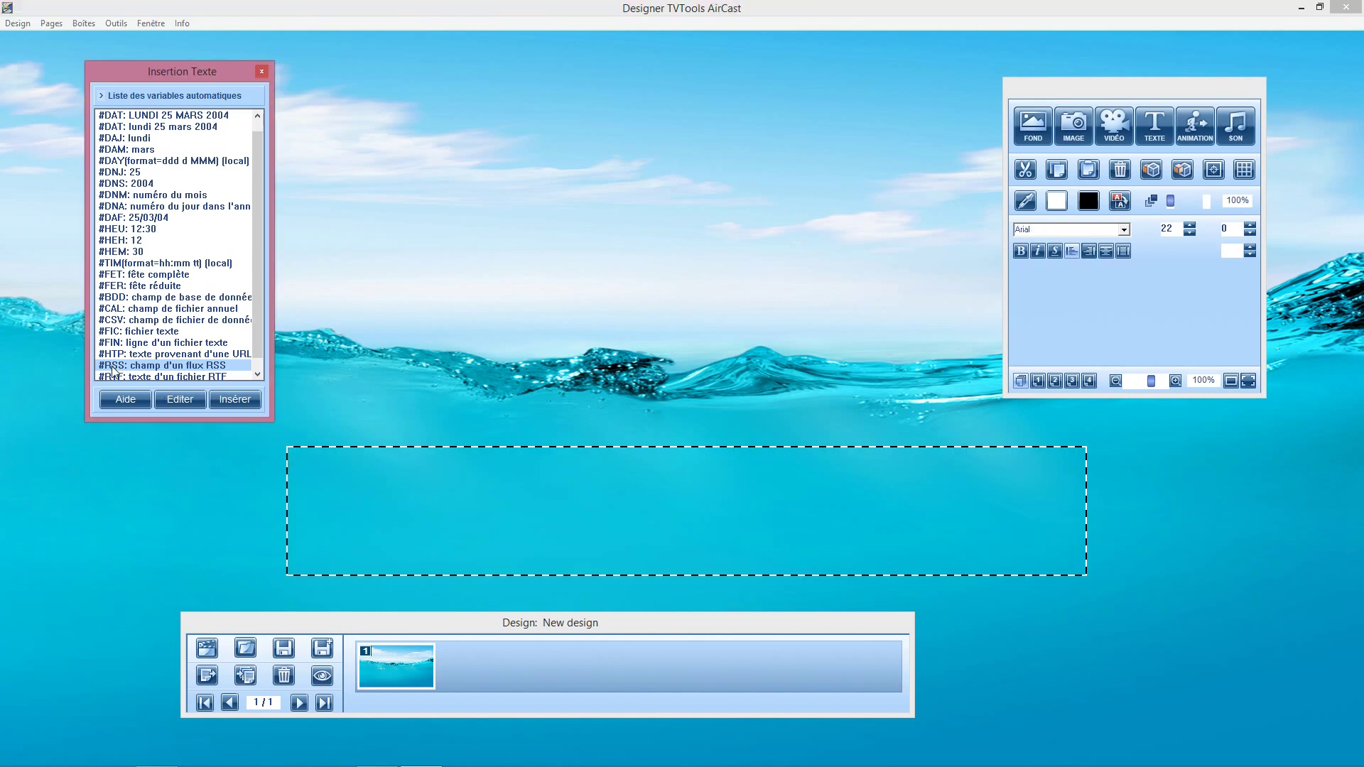
pyautogui.click(237, 399)
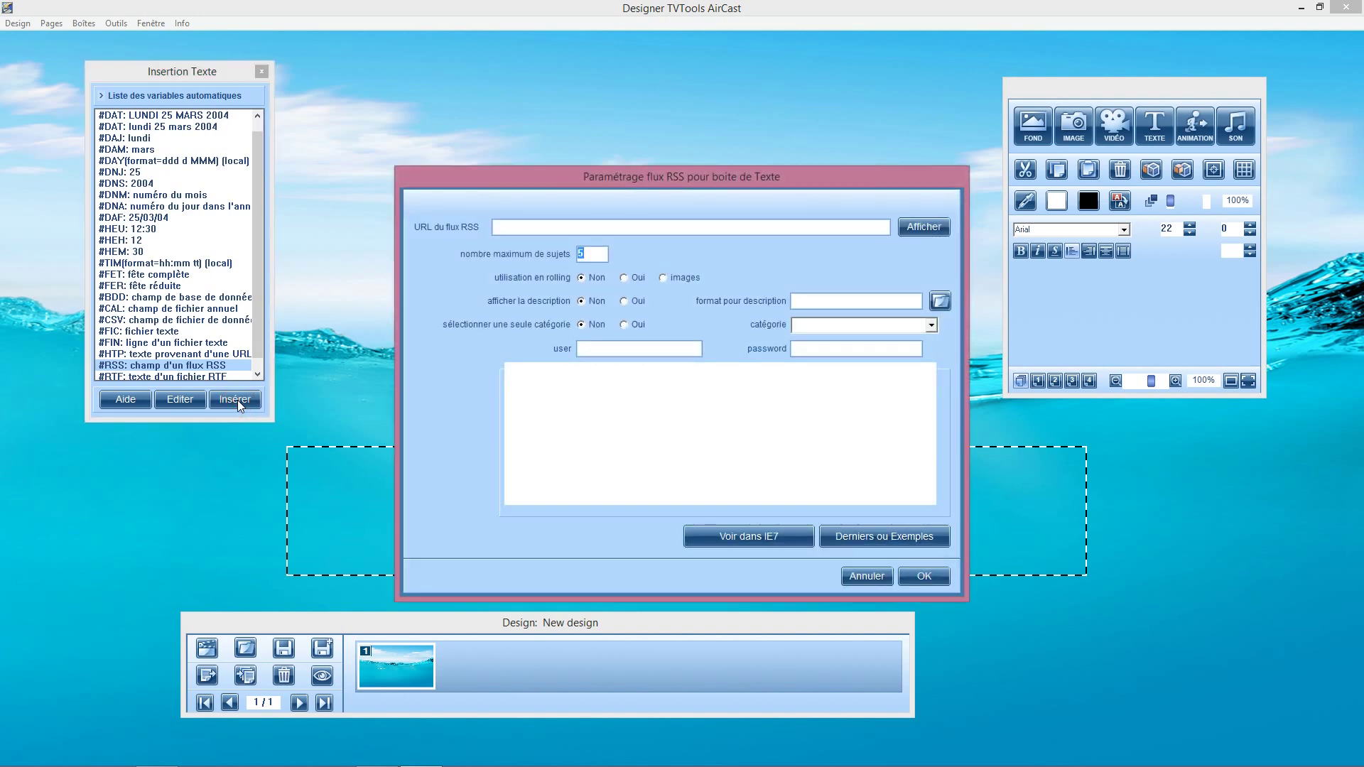
pyautogui.click(510, 226)
pyautogui.write('http://www.lemonde.fr/rss/sequence/0,2-3208,1-0,0.xml')
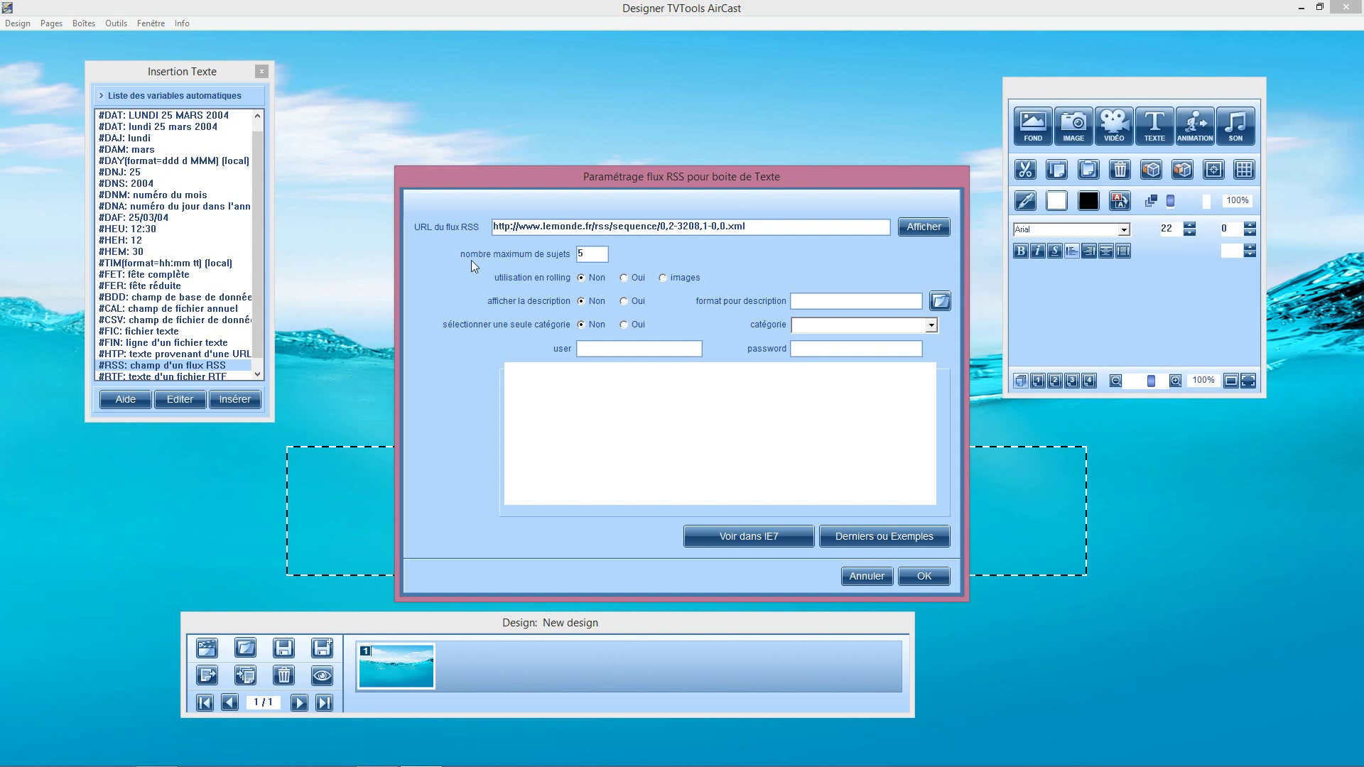
# Enable rolling use and description display for the RSS feed, check its content, then insert the variable and preview the page.
pyautogui.click(592, 254)
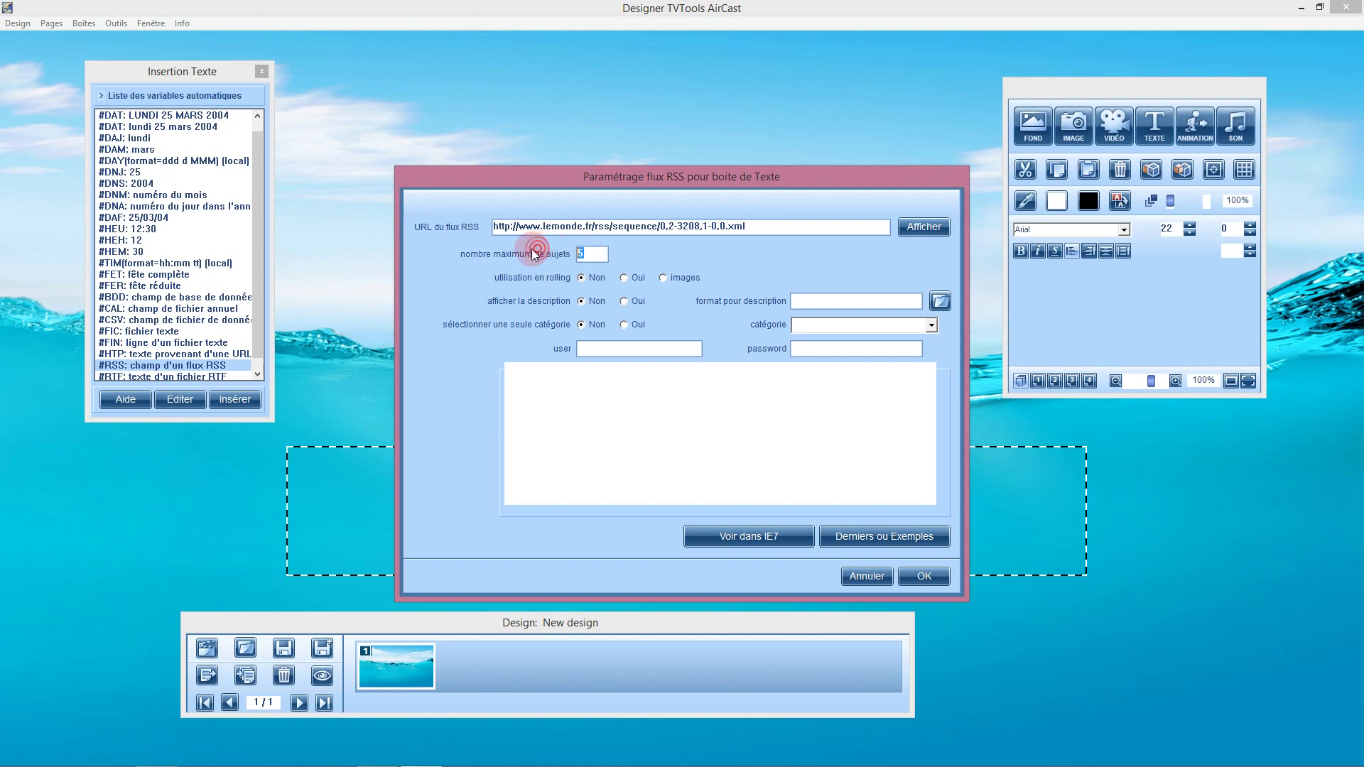
pyautogui.click(623, 278)
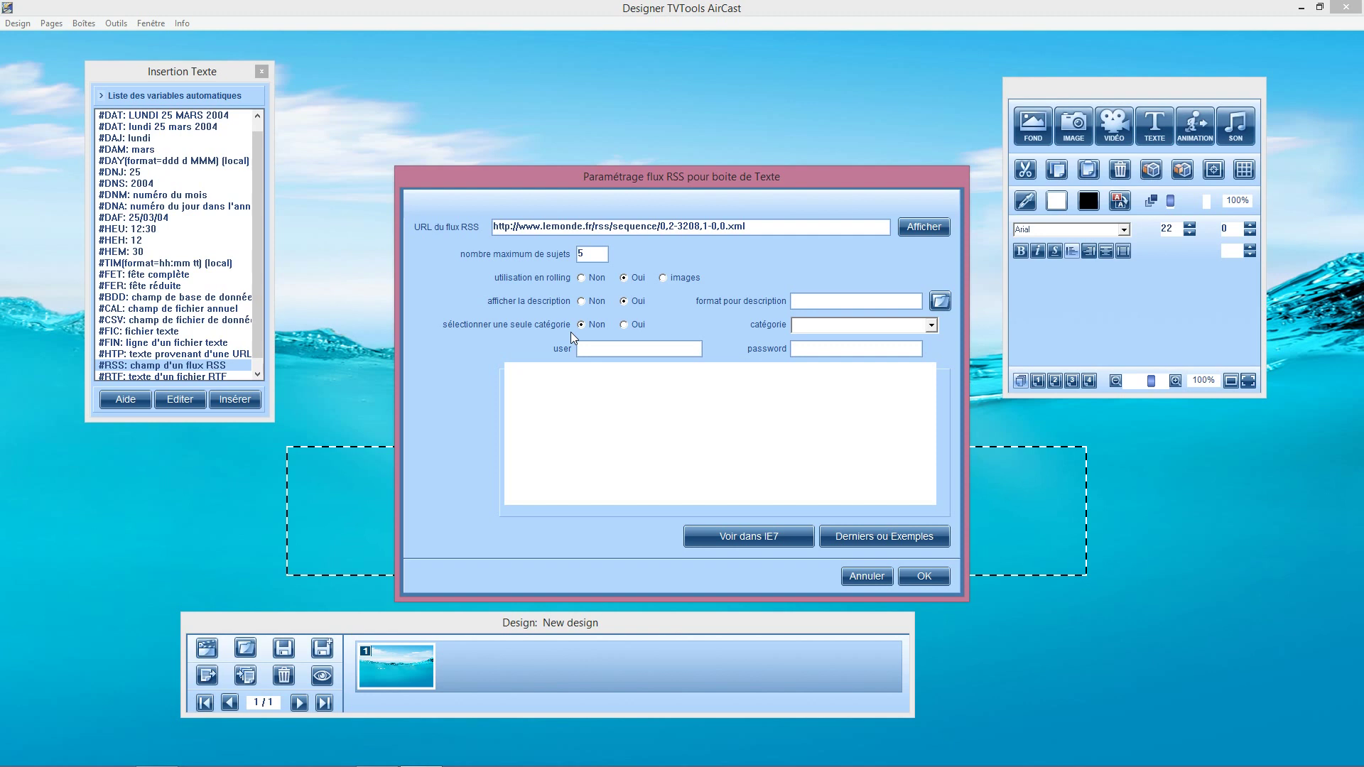
pyautogui.click(920, 230)
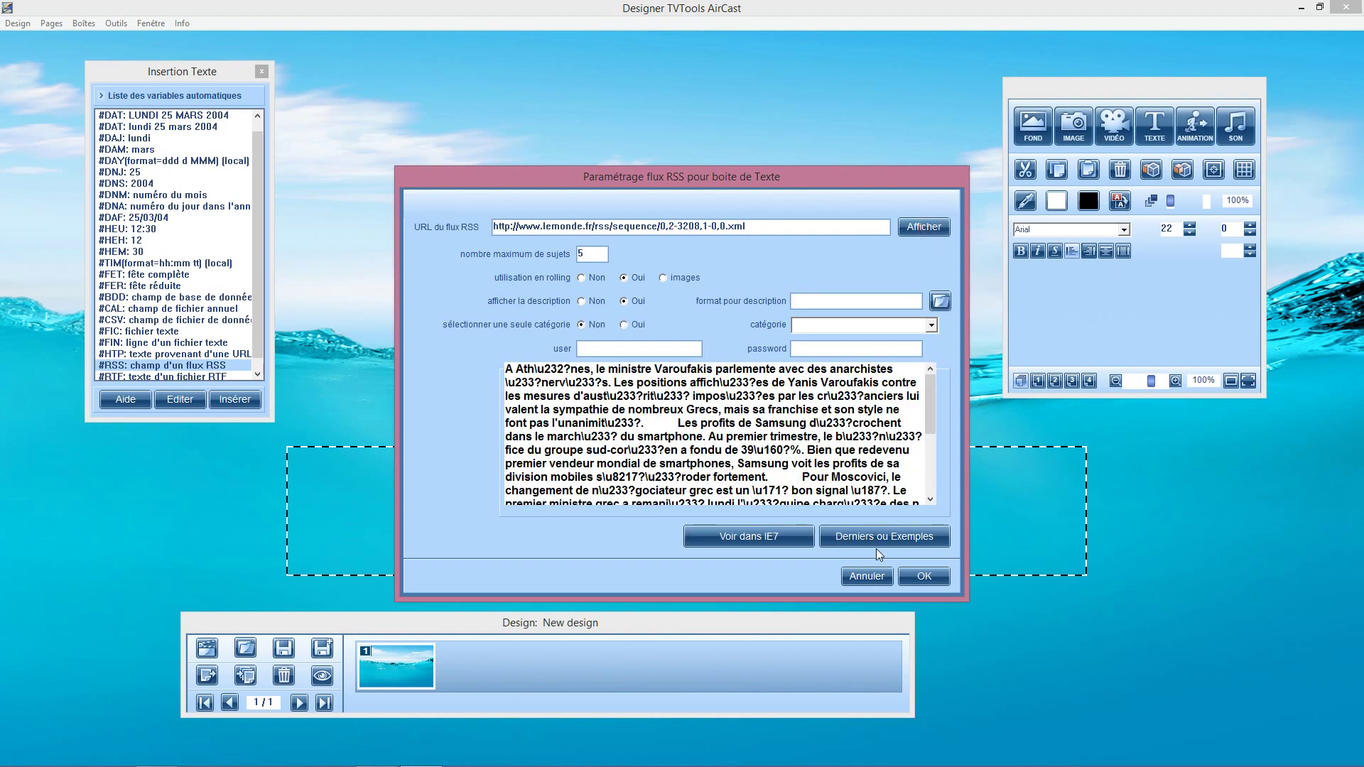
pyautogui.click(924, 576)
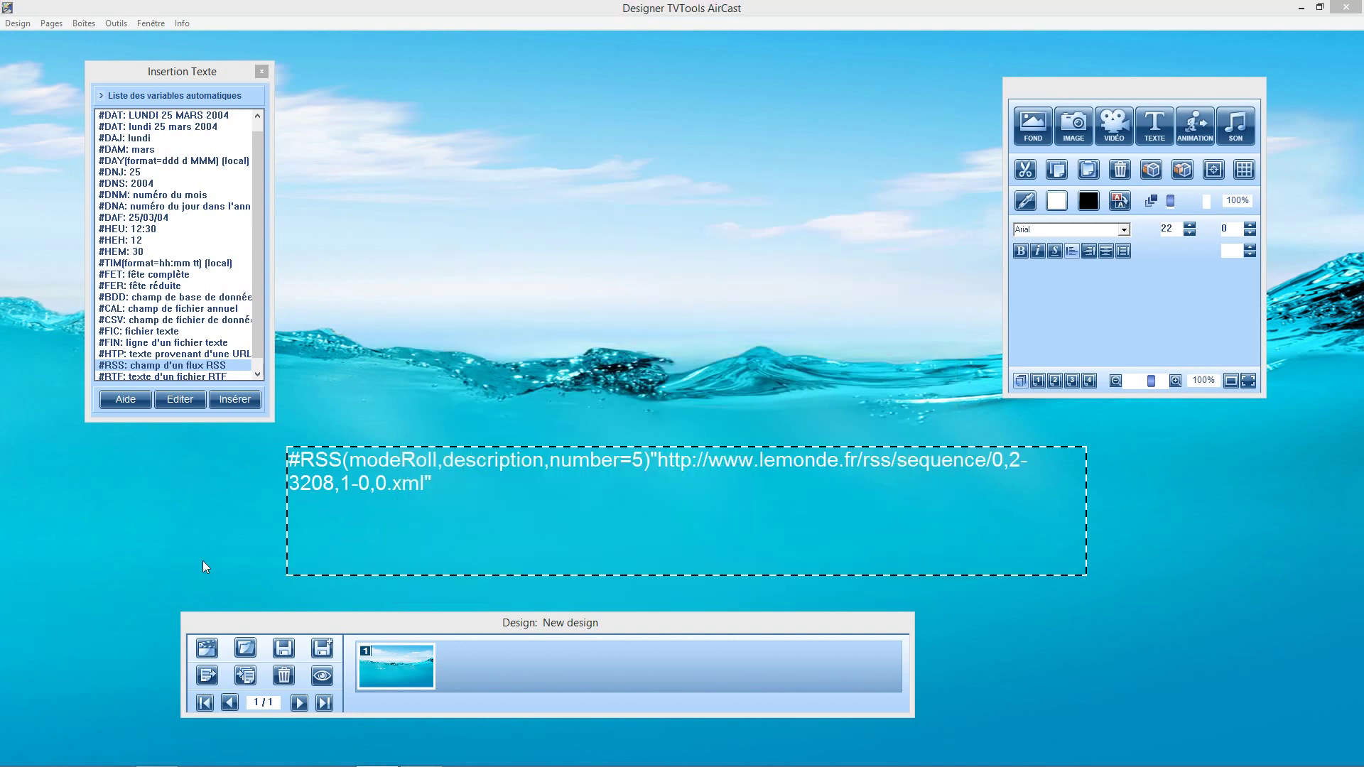
pyautogui.click(321, 675)
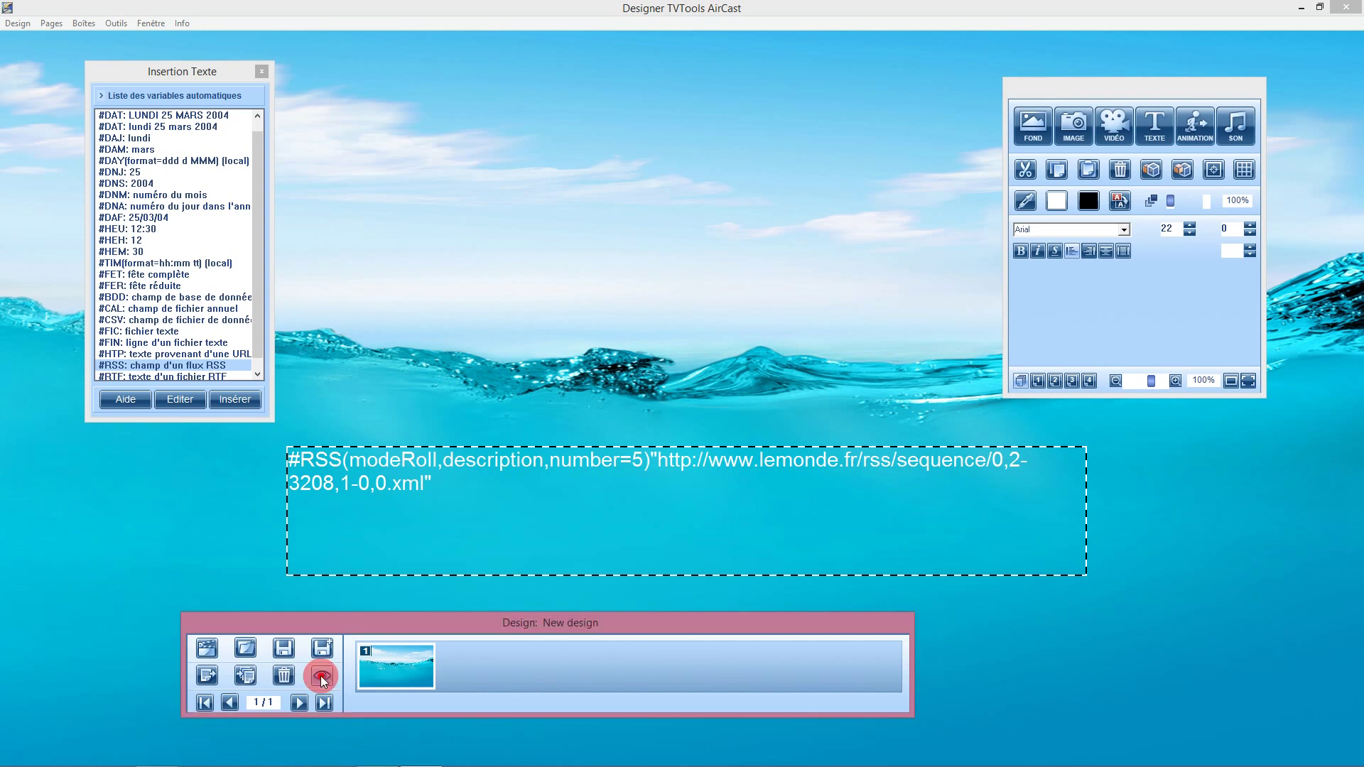